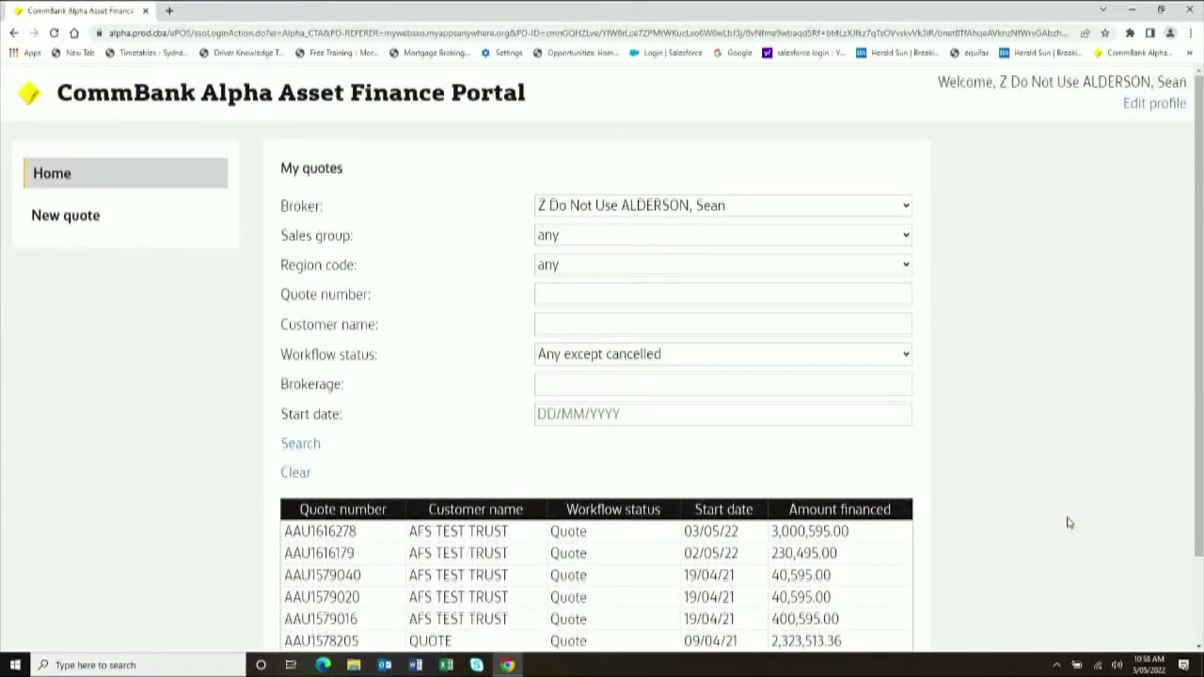
- Check the Workflow status filter choices, keeping Any except cancelled, then start a new quote
scroll(1068, 522, down, 1)
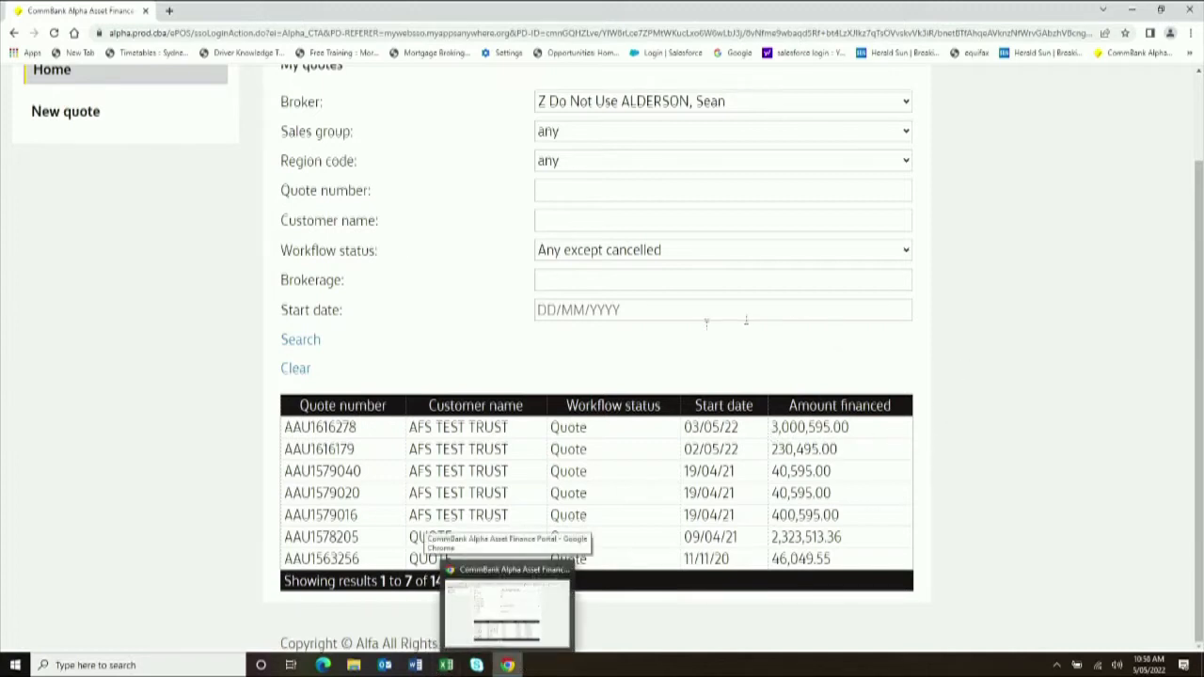
click(667, 252)
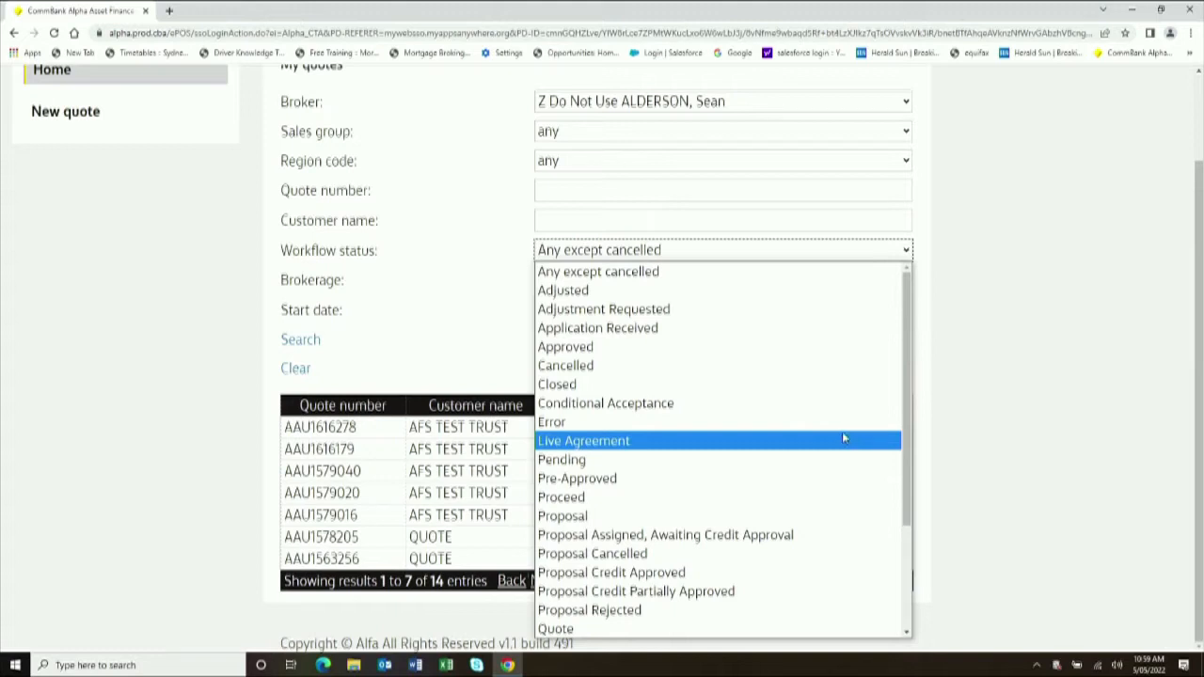
click(1193, 442)
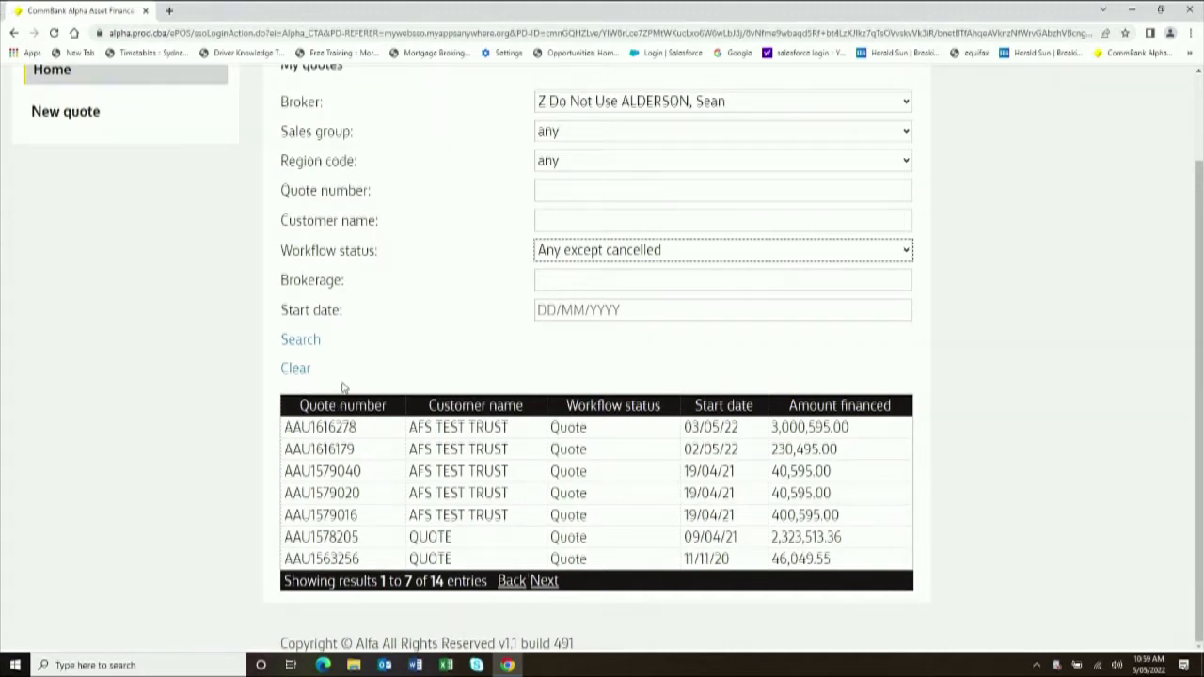
scroll(342, 379, up, 2)
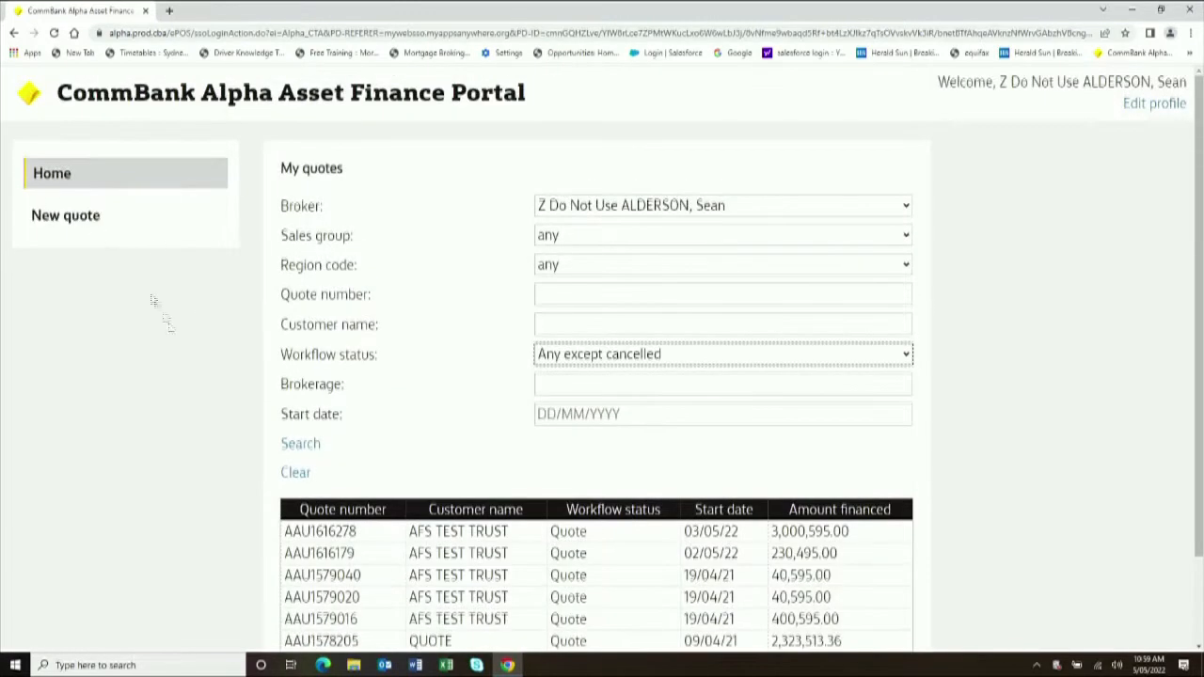
click(83, 222)
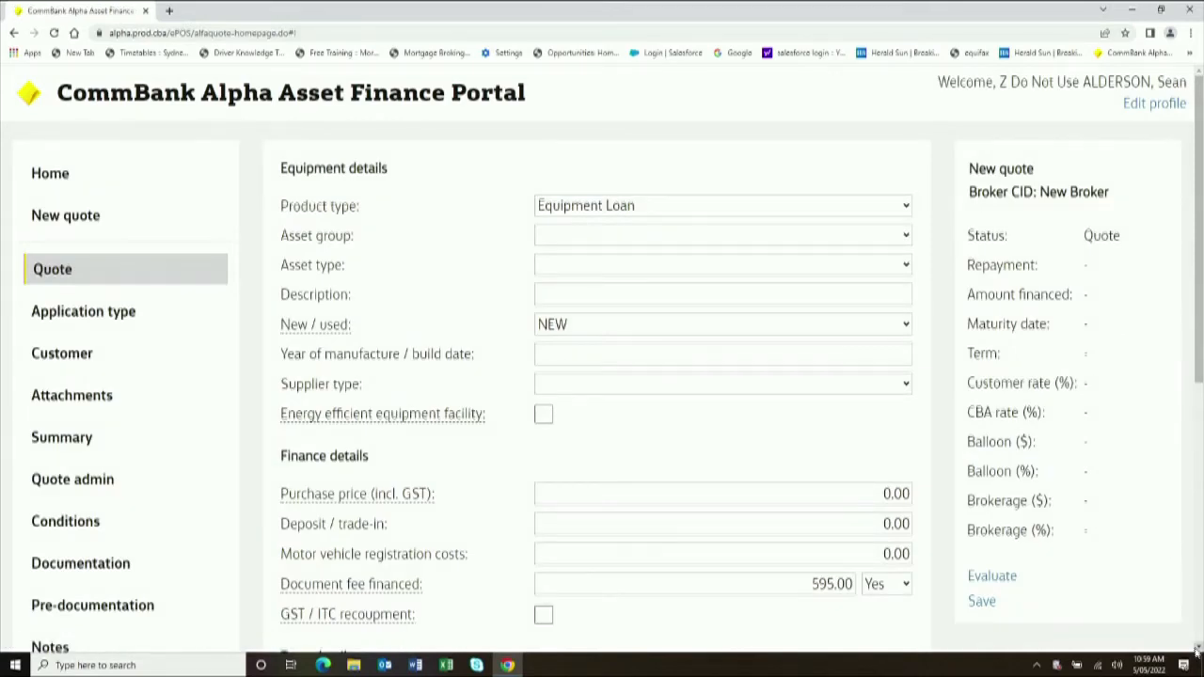
- Keep Equipment Loan as product and set the asset to Medical and Healthcare, Ultrasound system
scroll(1195, 648, down, 5)
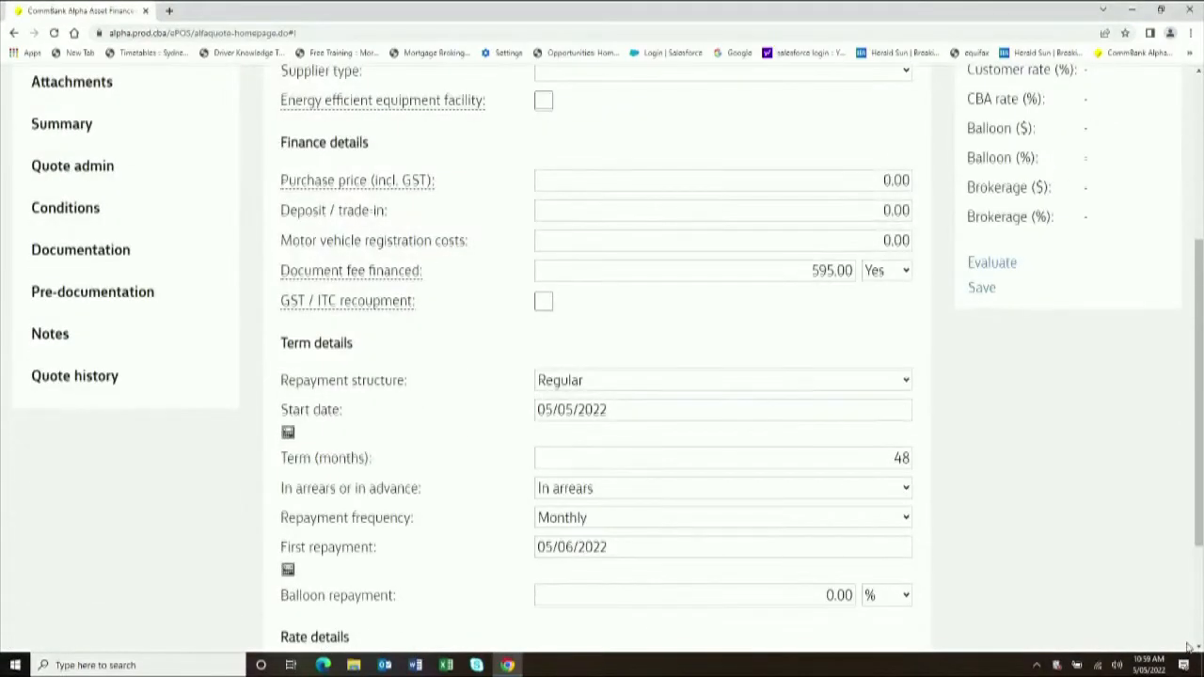
scroll(1187, 648, up, 5)
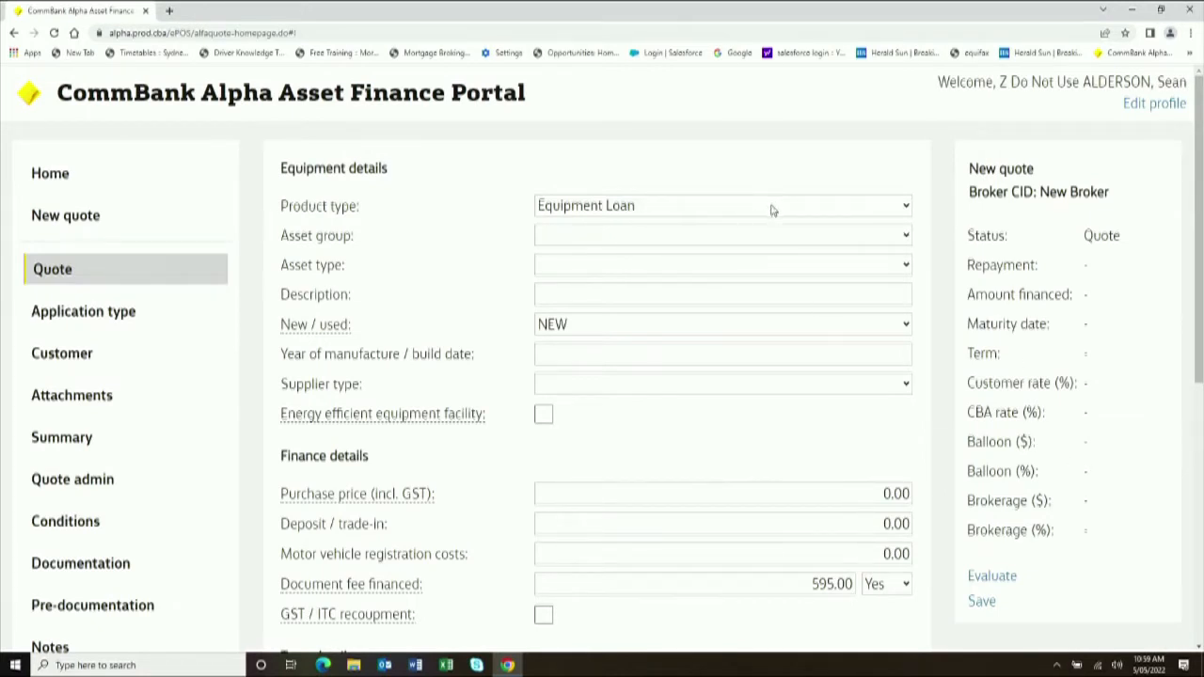
click(771, 205)
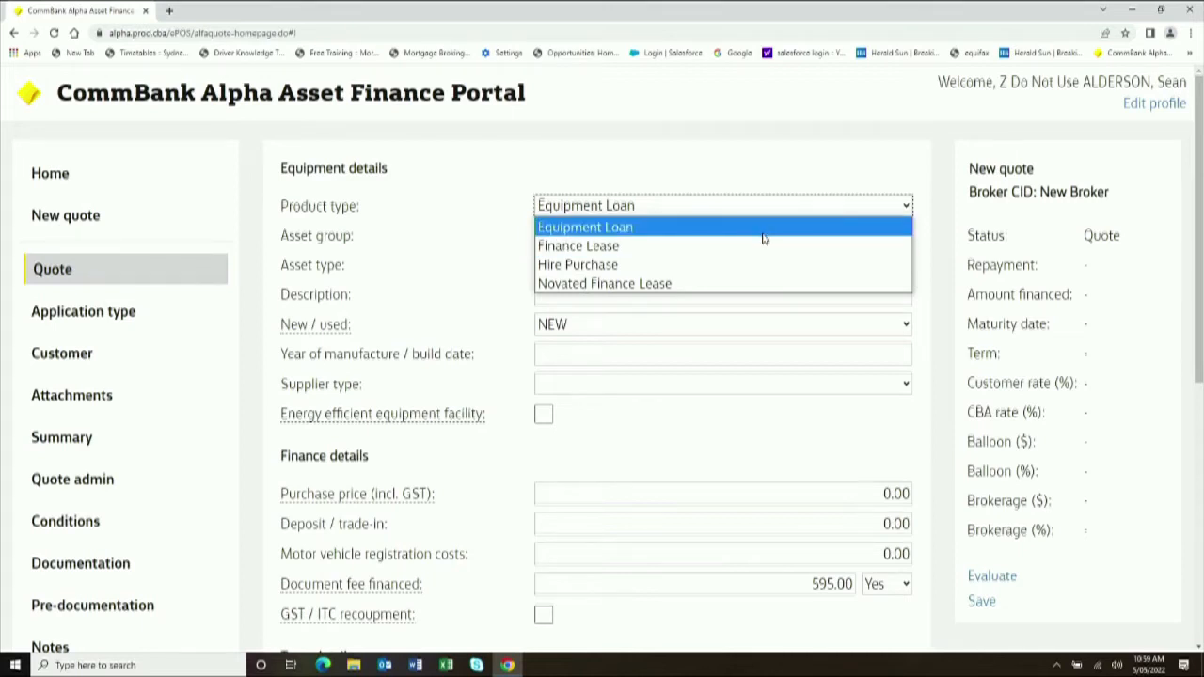
click(763, 239)
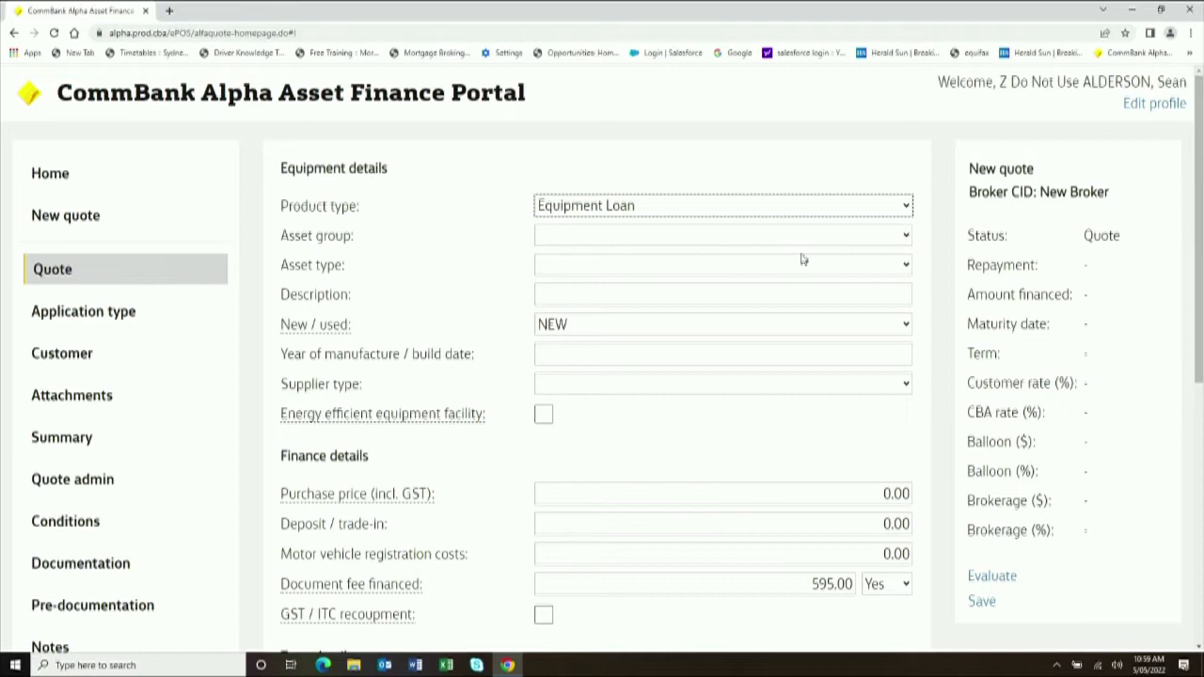
click(791, 242)
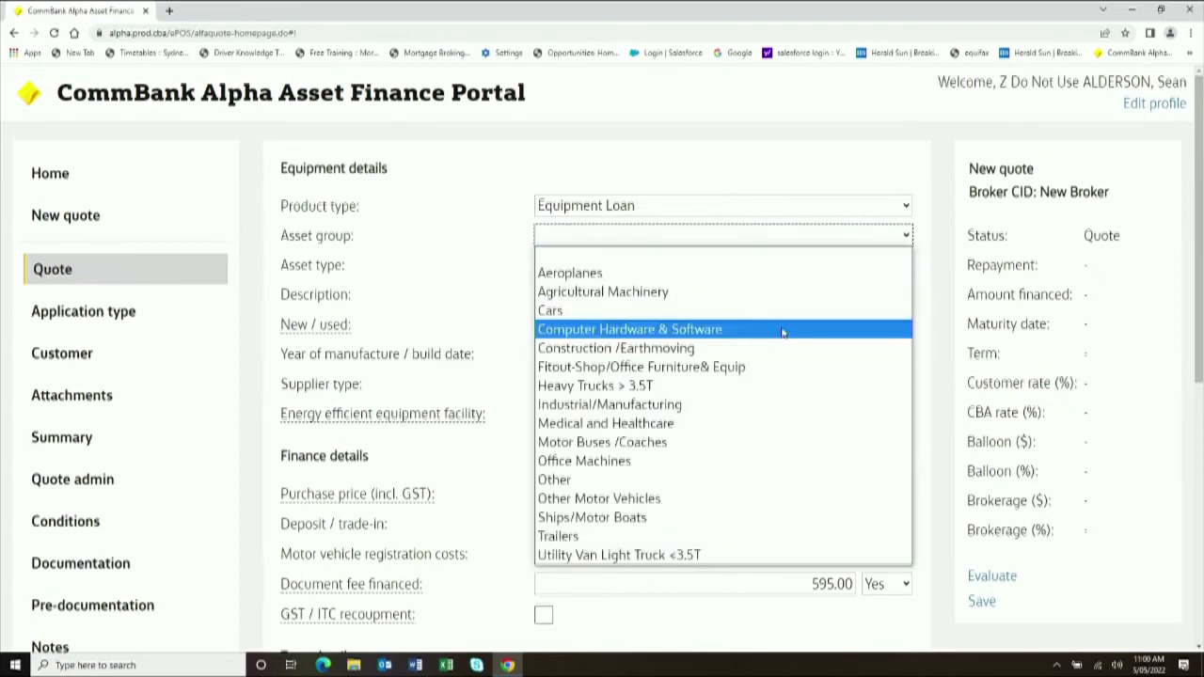
click(784, 430)
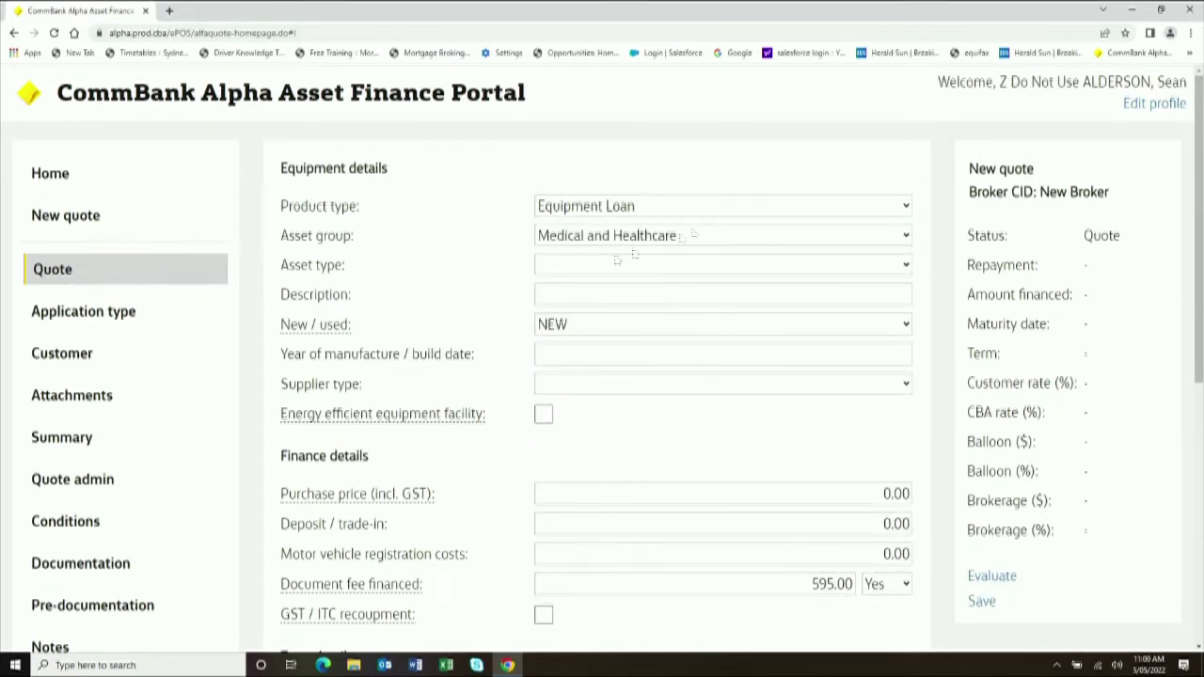
click(731, 273)
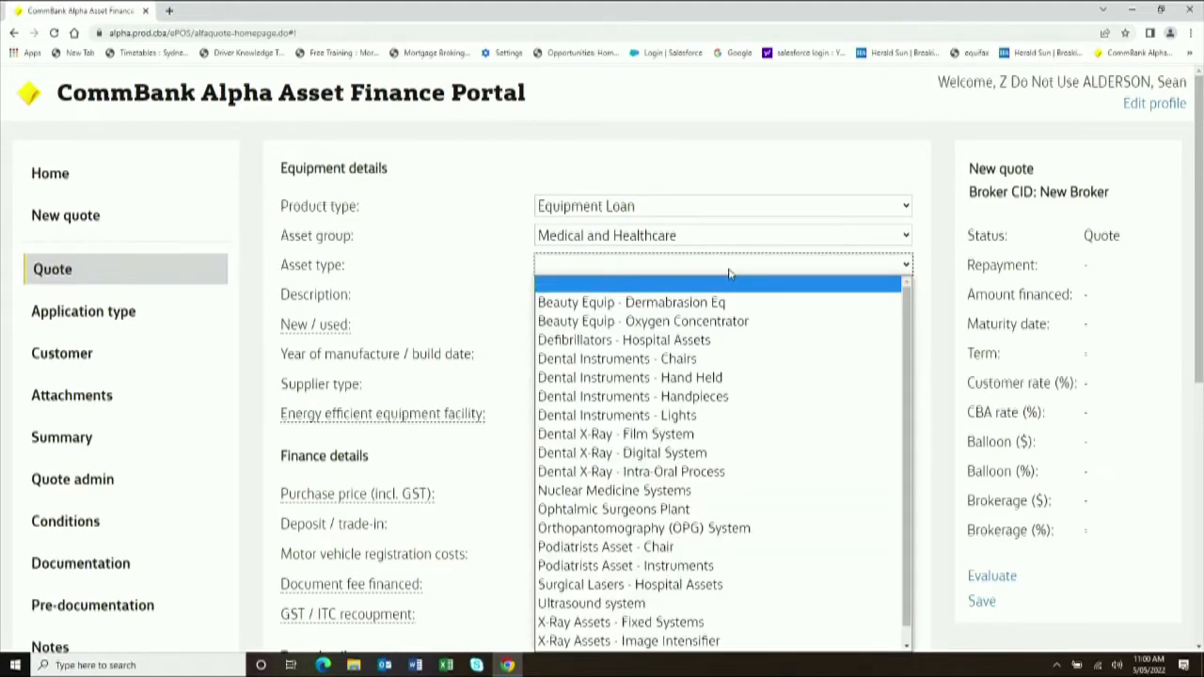
click(796, 606)
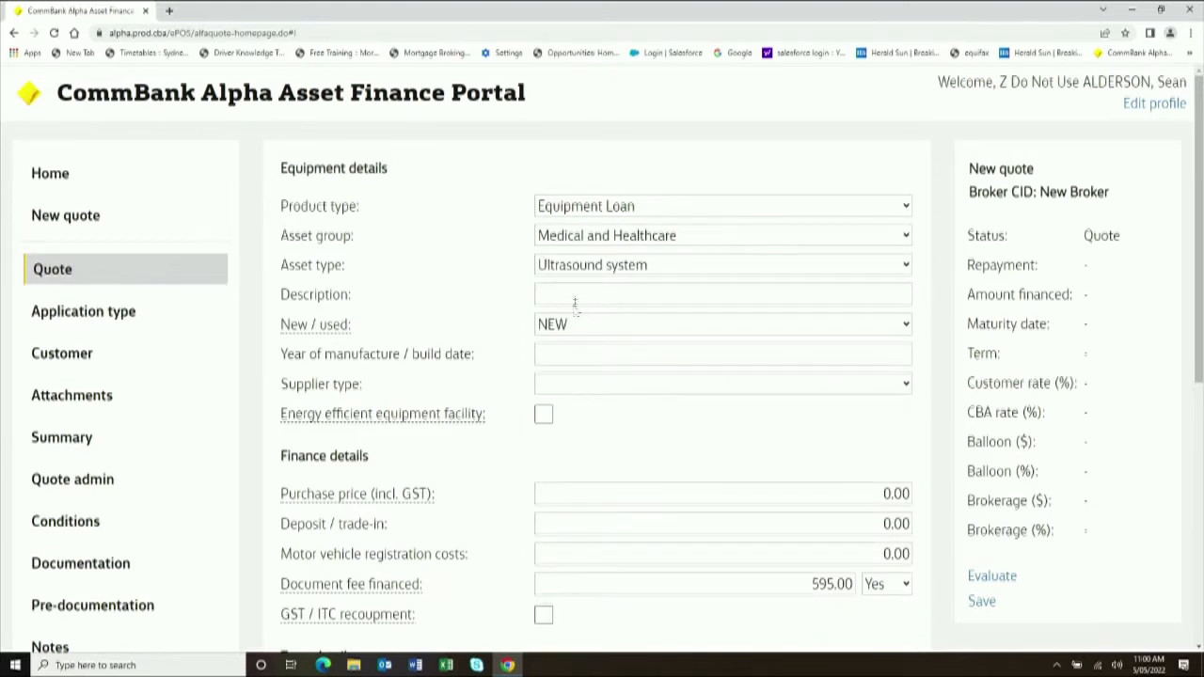
- Describe the asset as 'Ultrasound', year 2022, from a Recognised Supplier
text(Ultrasound)
click(592, 351)
text(2022)
click(780, 384)
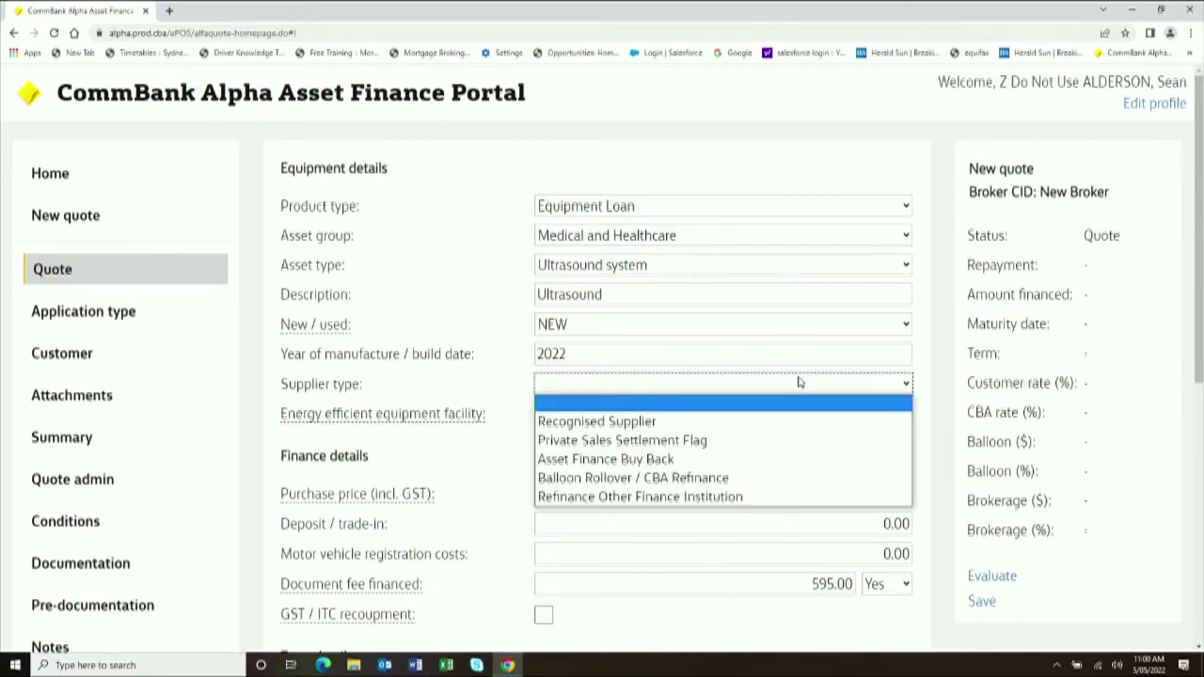
click(764, 422)
- Enter a purchase price of 379500
scroll(720, 452, down, 2)
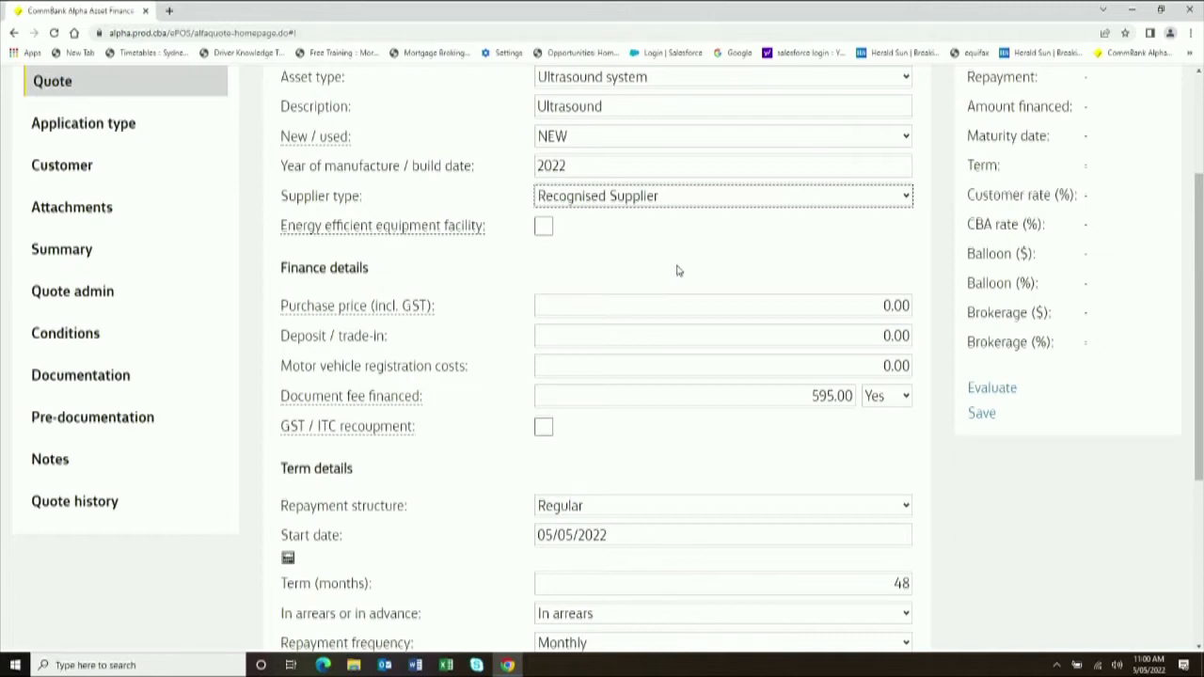
click(868, 305)
text(379500)
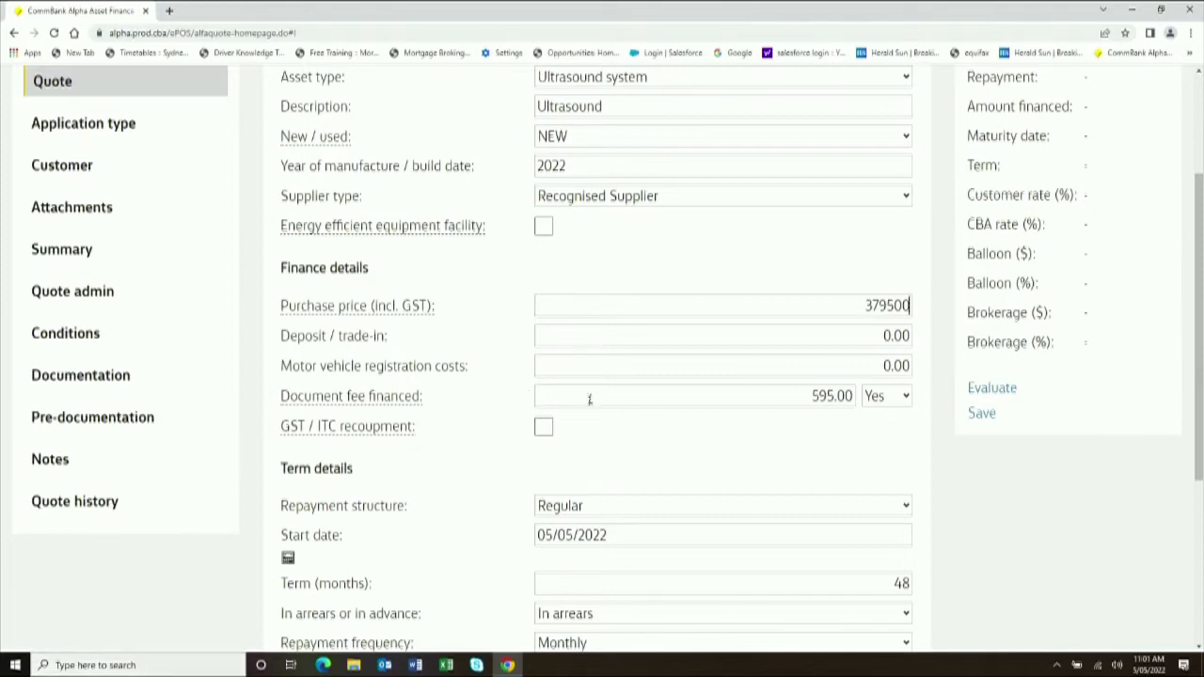
- Make the document fee 495 and not financed, leaving GST / ITC recoupment off
scroll(649, 462, down, 2)
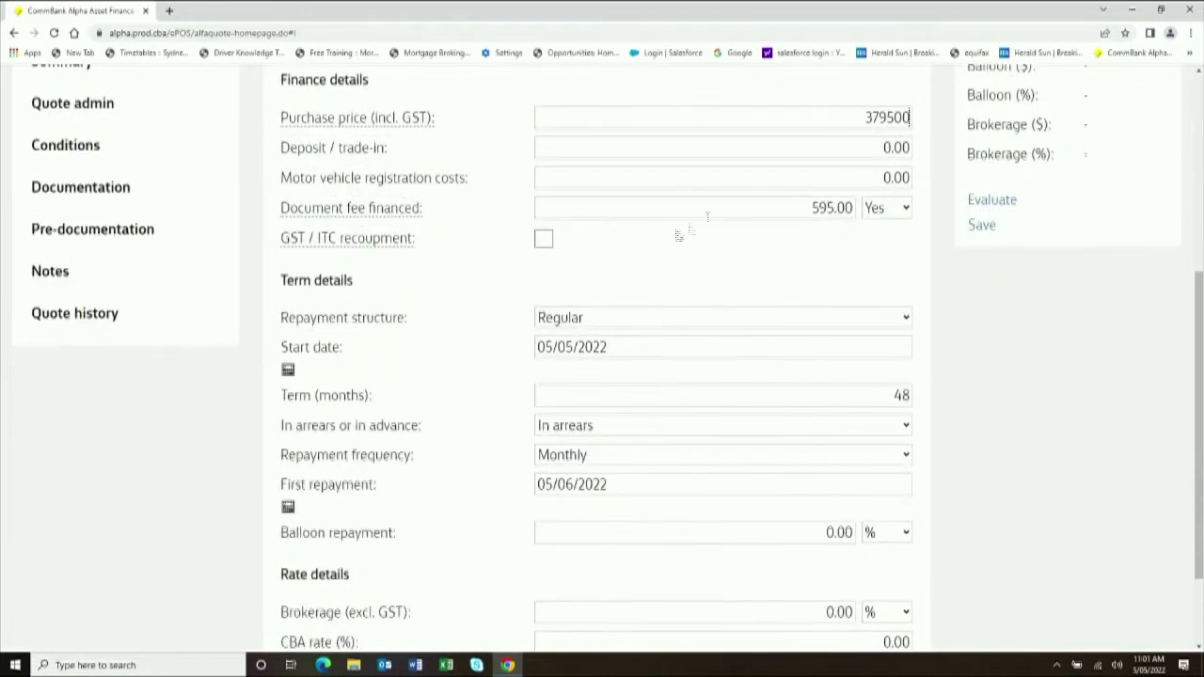
click(905, 209)
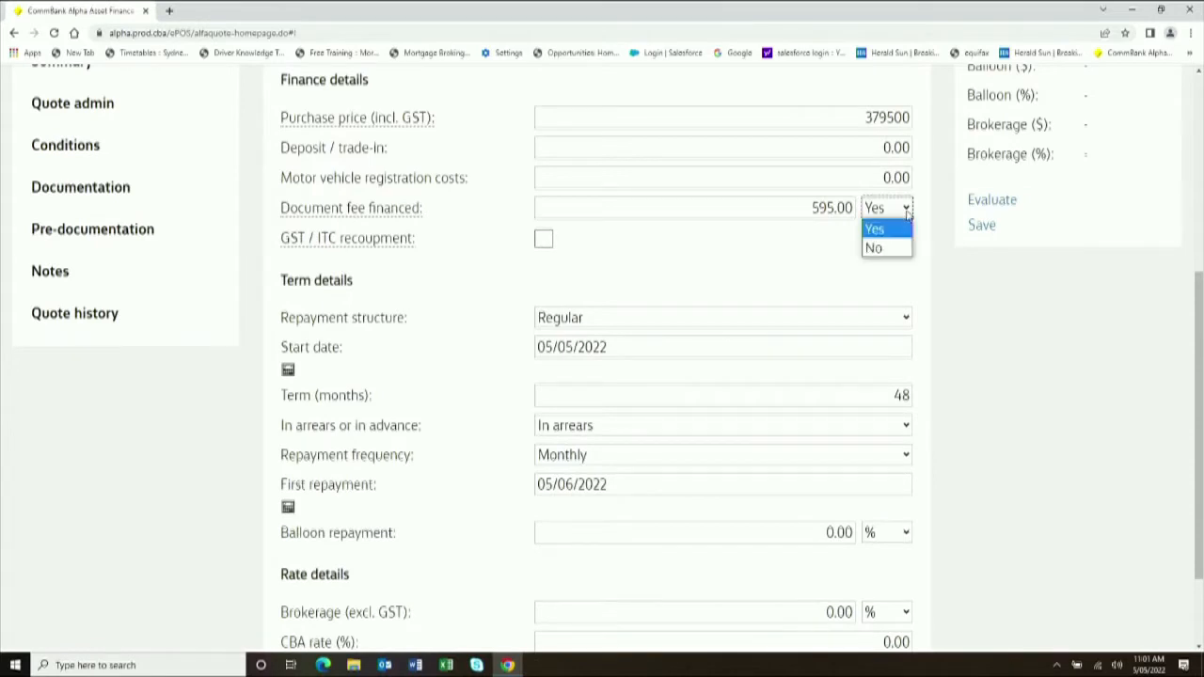
click(908, 249)
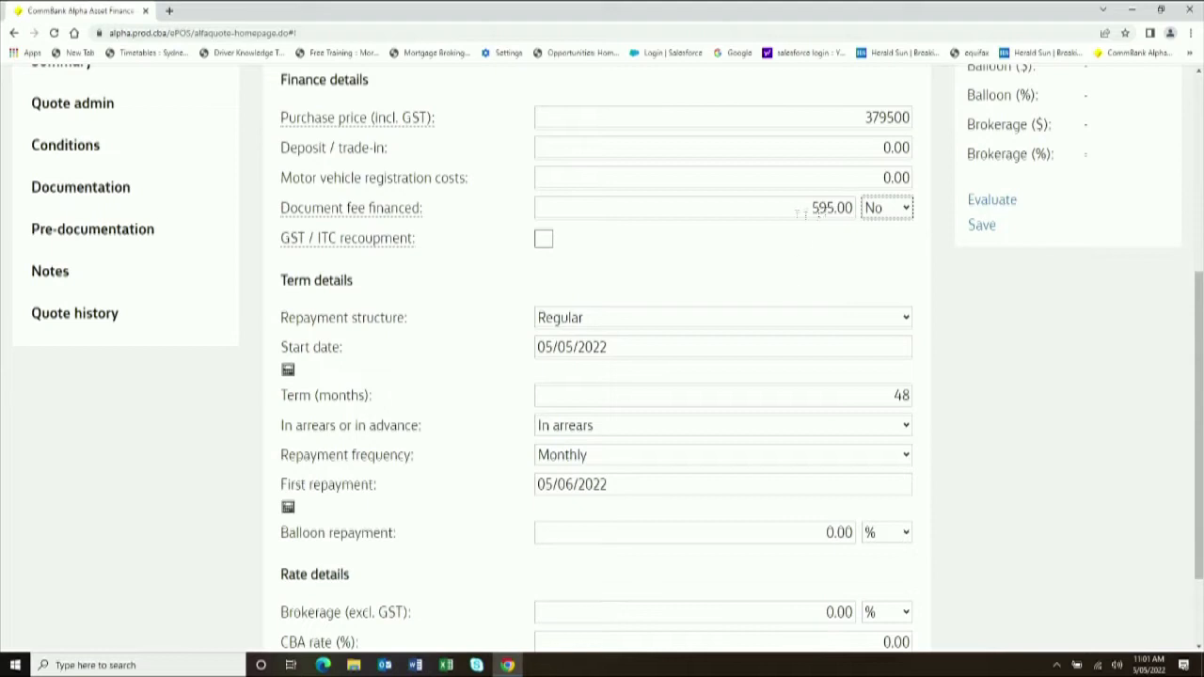
drag(781, 206, 926, 198)
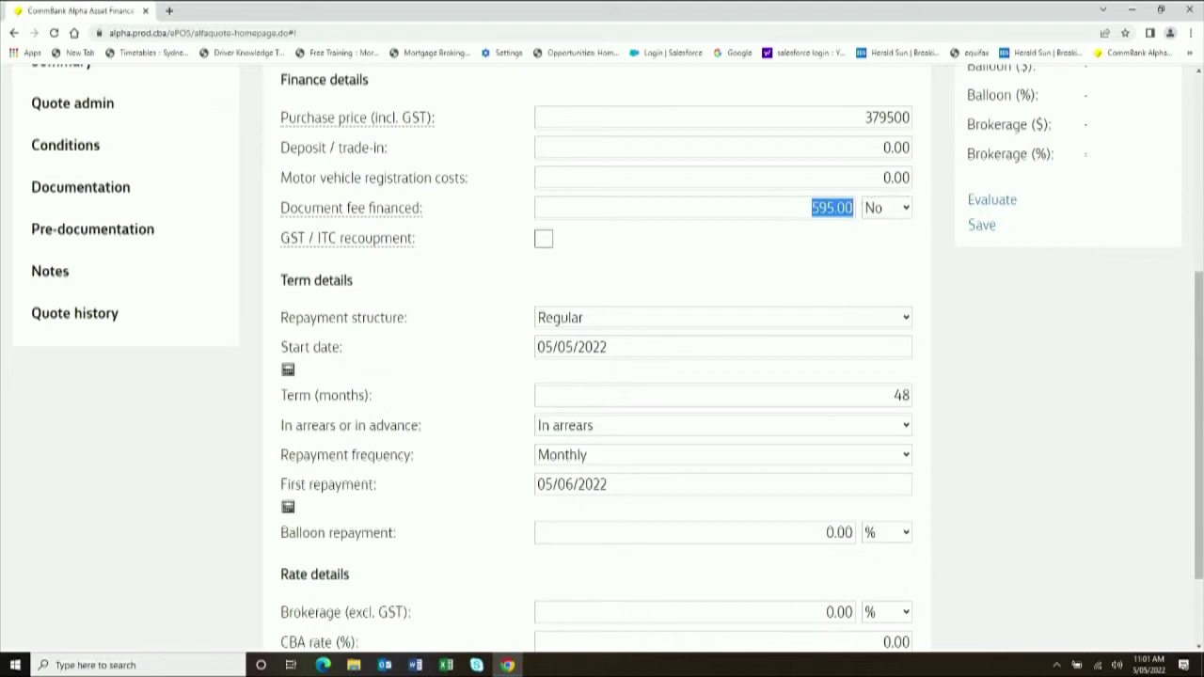
text(495)
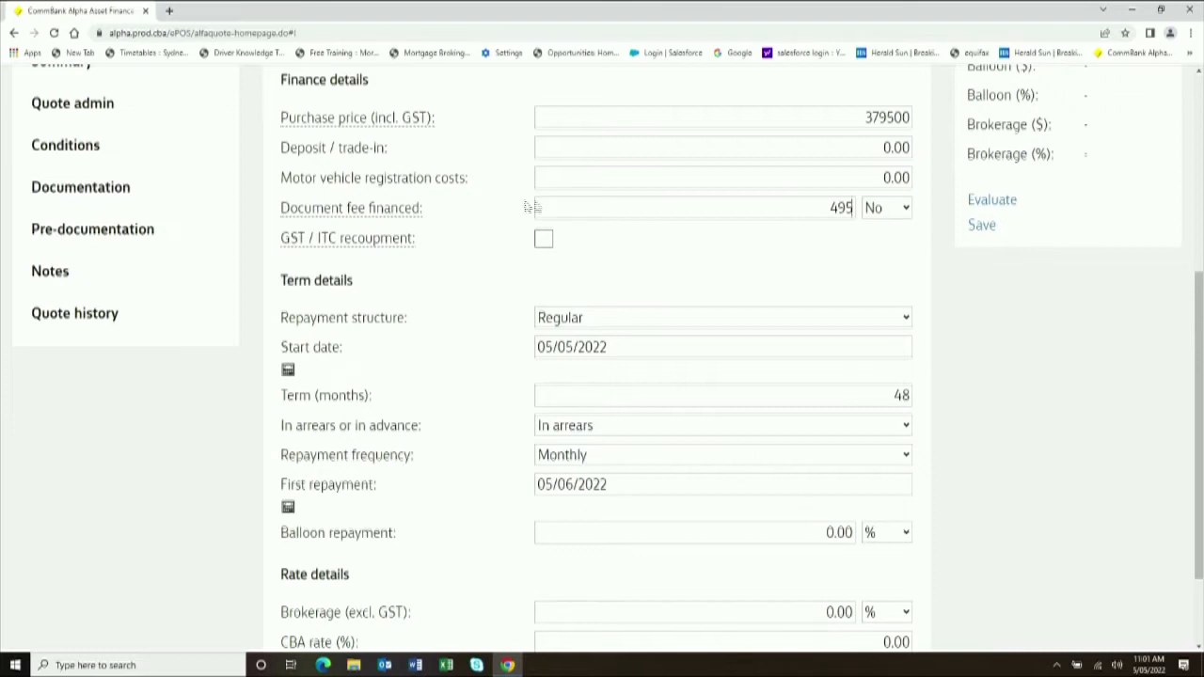
click(544, 239)
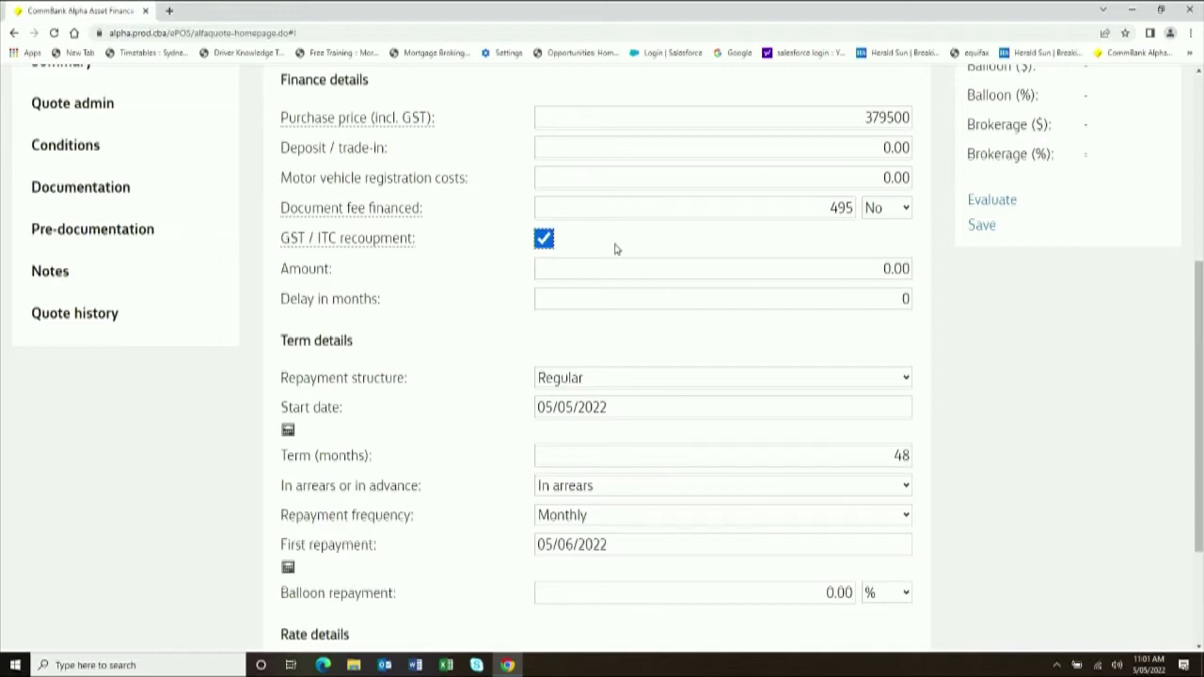
click(543, 238)
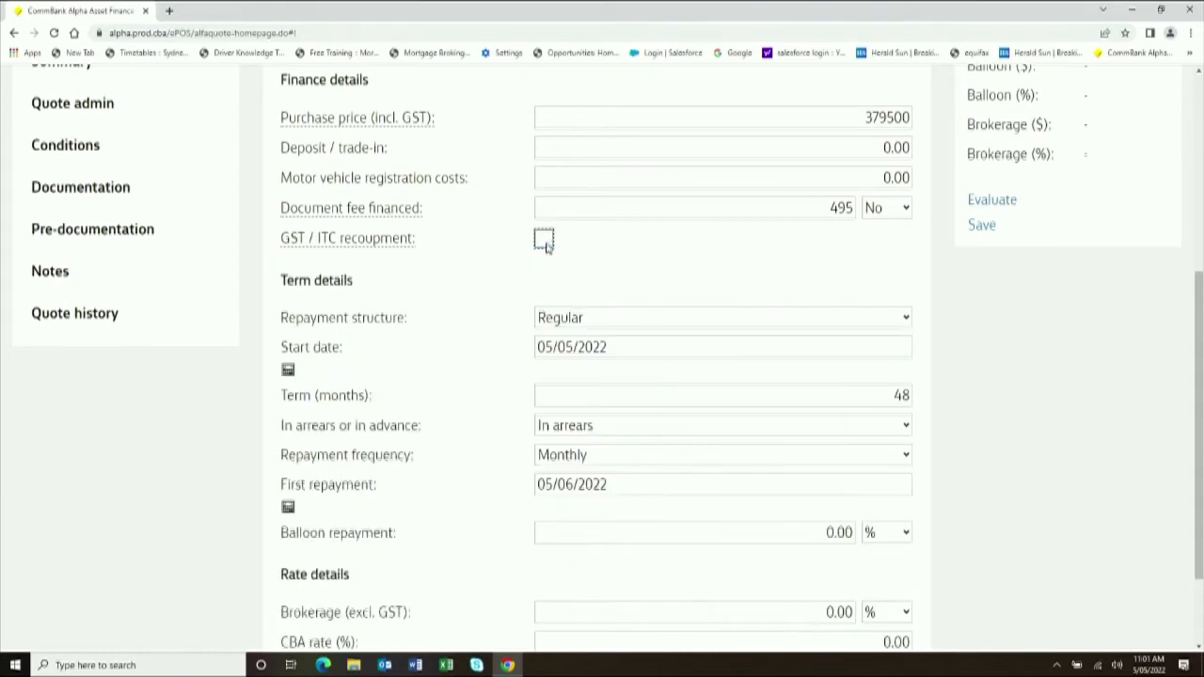
- Keep Regular repayments and Monthly frequency, and change the term from 48 to 60 months
scroll(667, 273, down, 2)
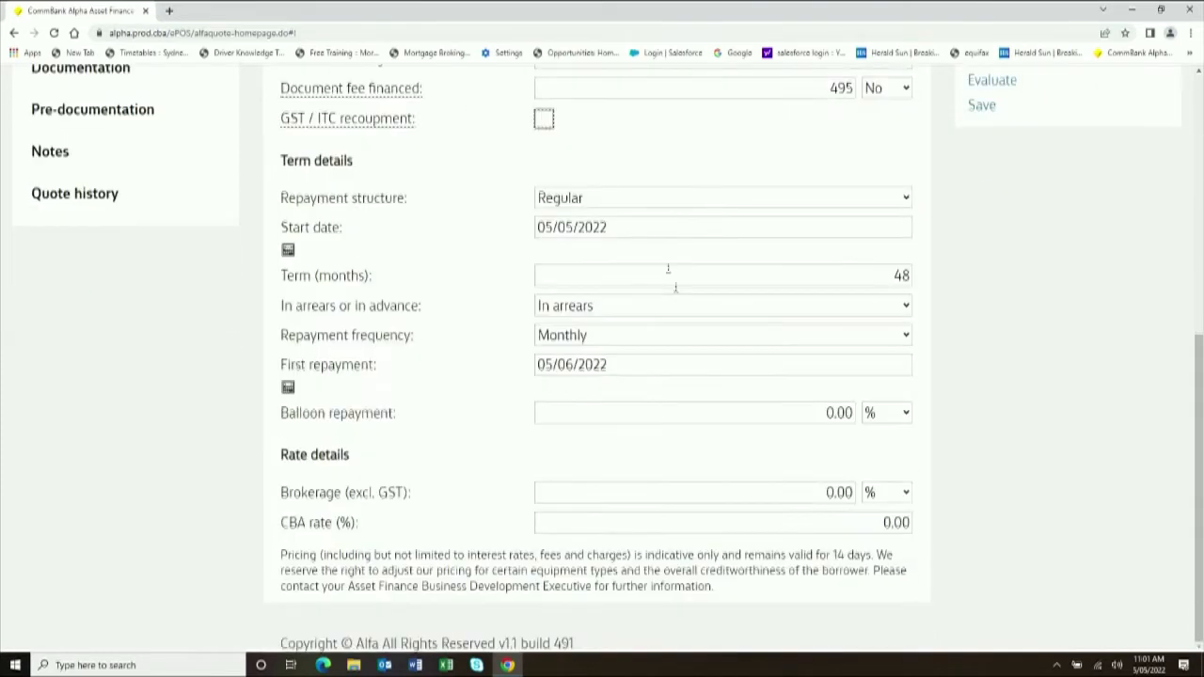
click(732, 199)
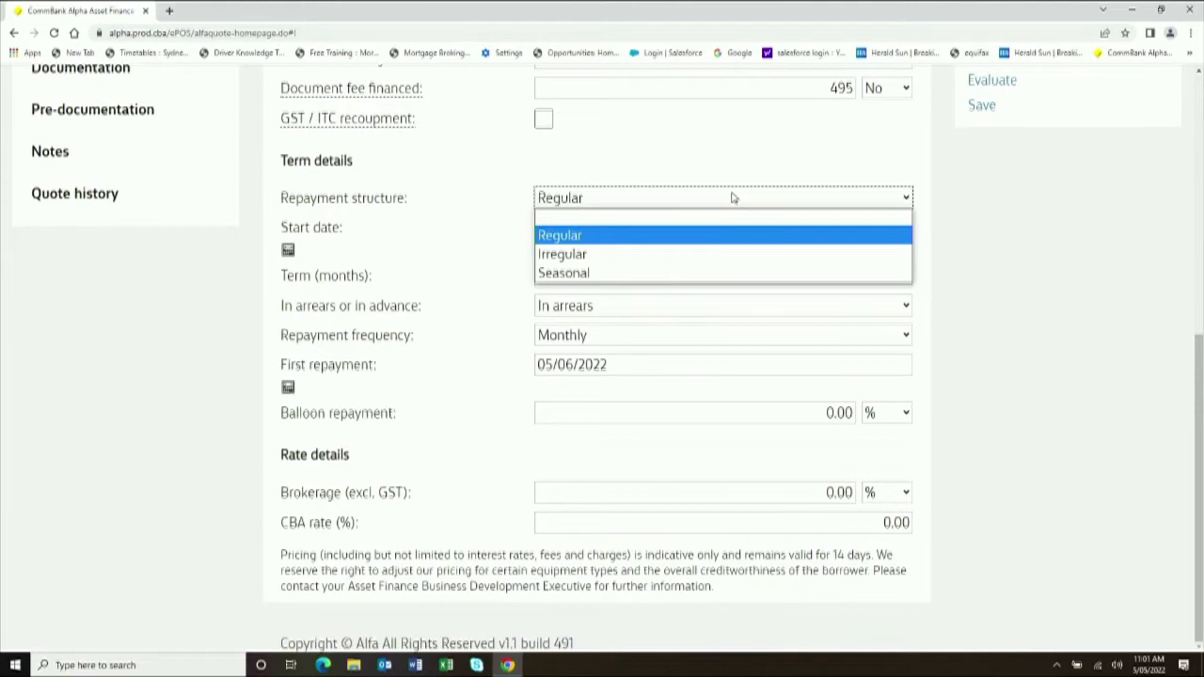
click(732, 198)
click(879, 275)
text(60)
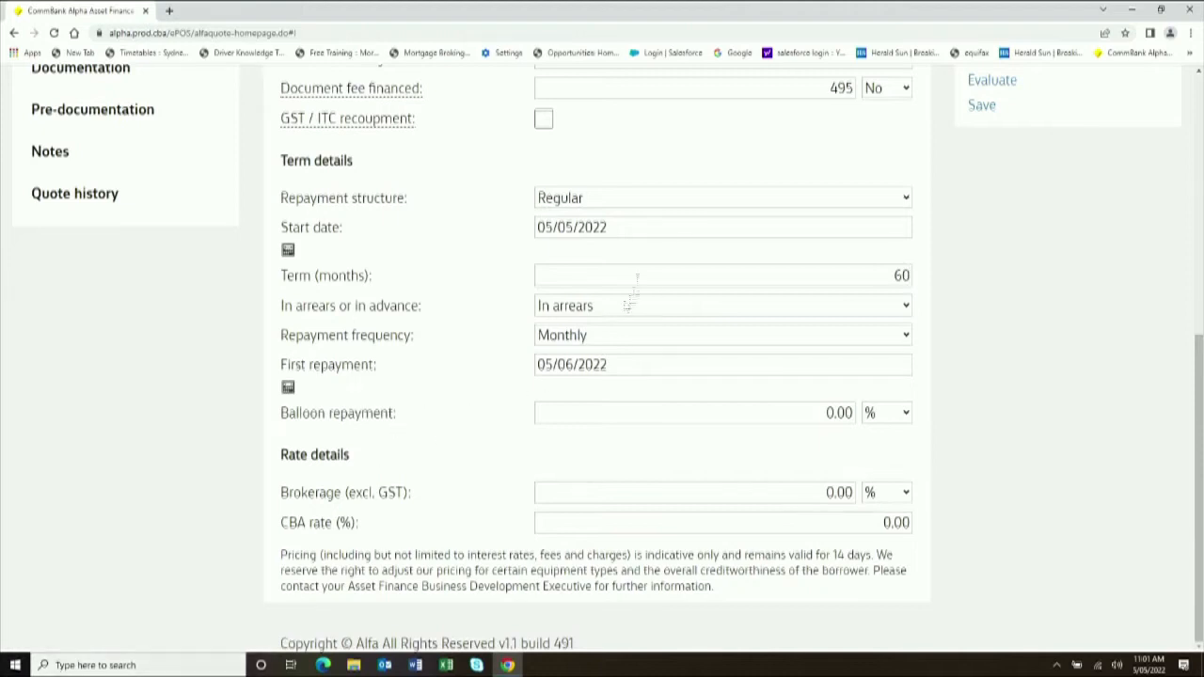
click(626, 345)
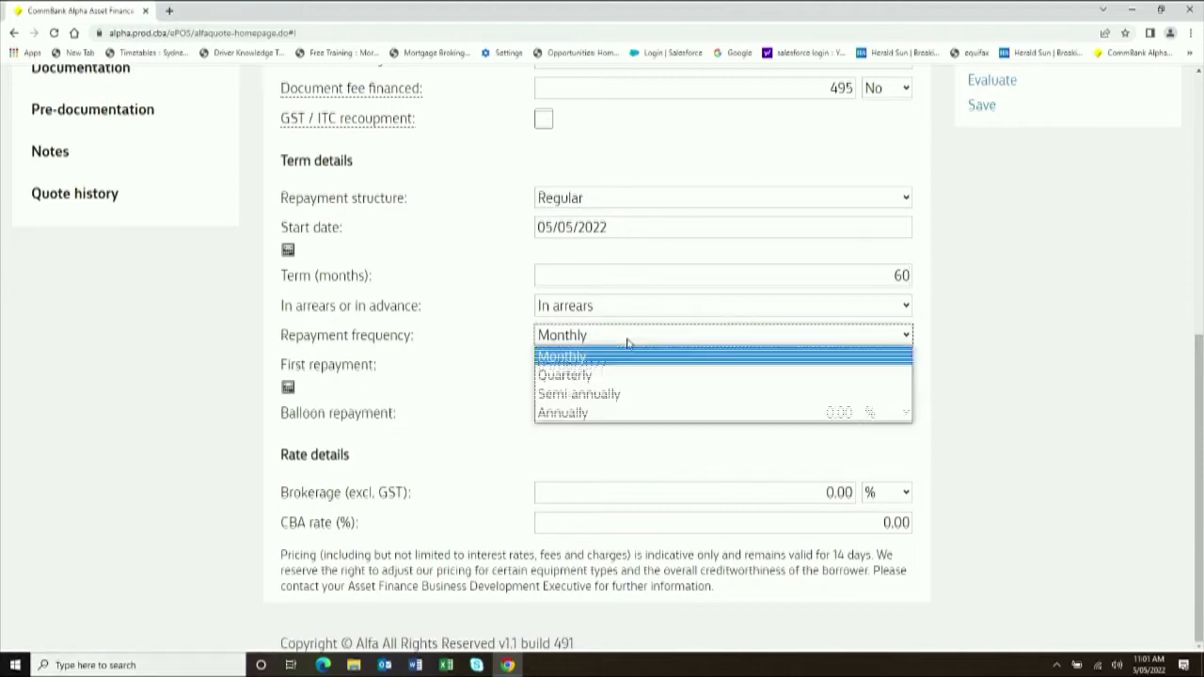
click(626, 357)
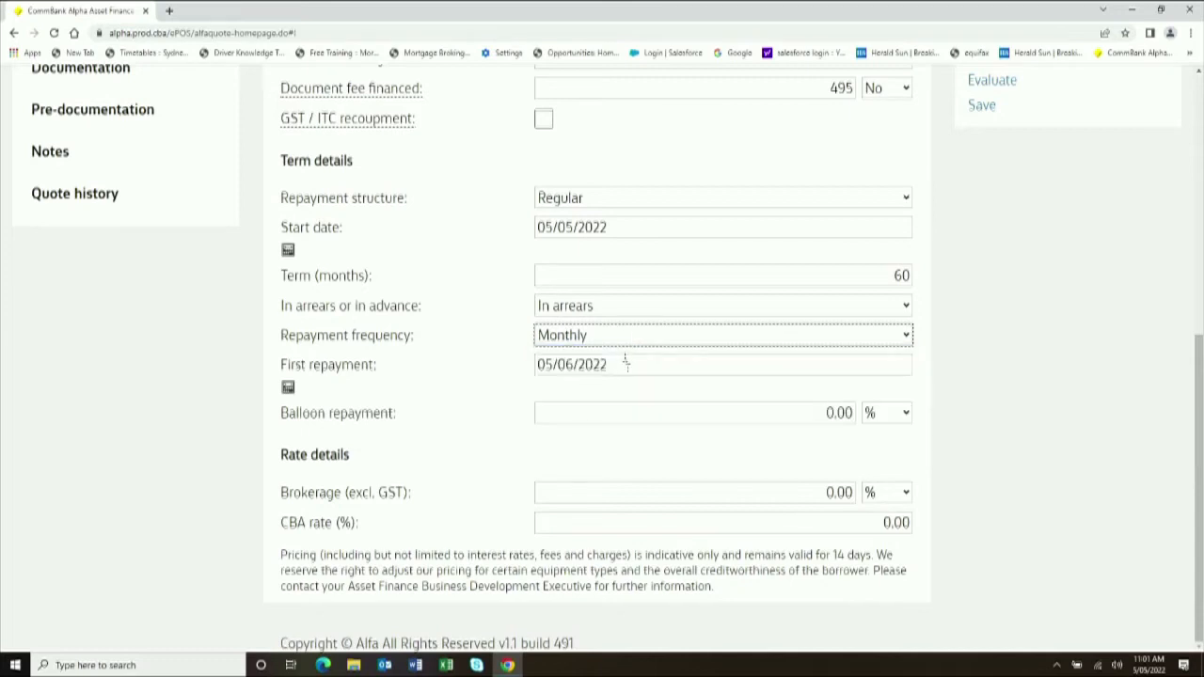
- Set a 30% balloon repayment, 2% brokerage and a CBA rate of 6.25
click(905, 414)
click(906, 415)
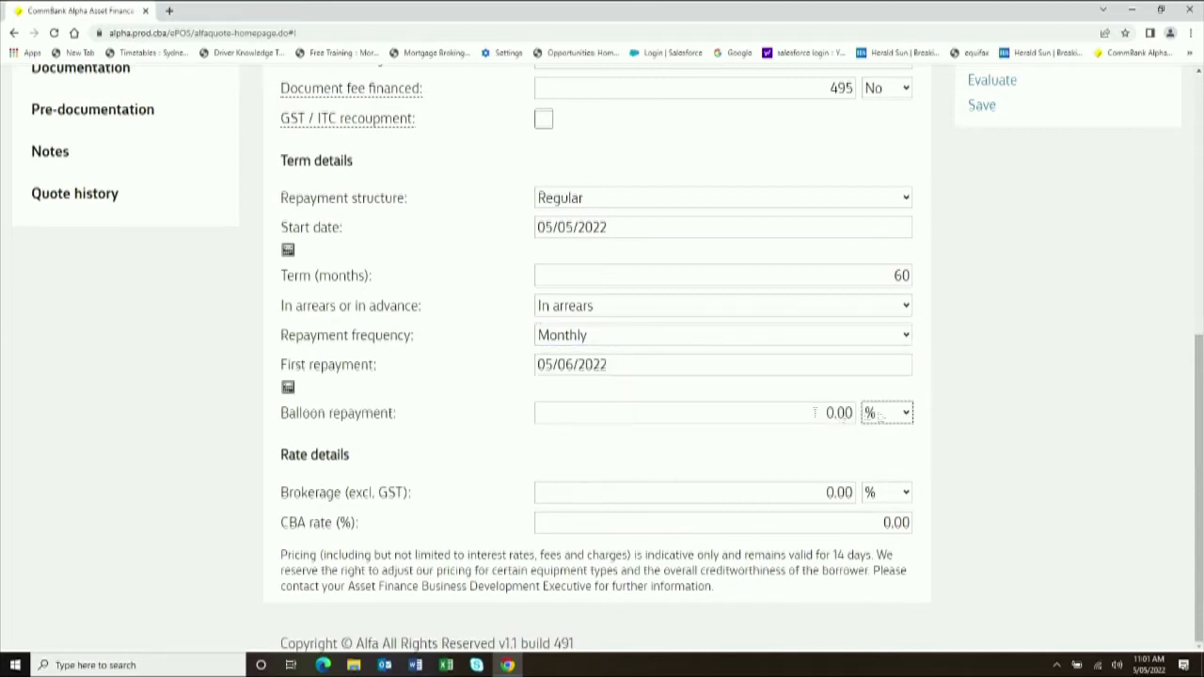
click(790, 411)
text(30)
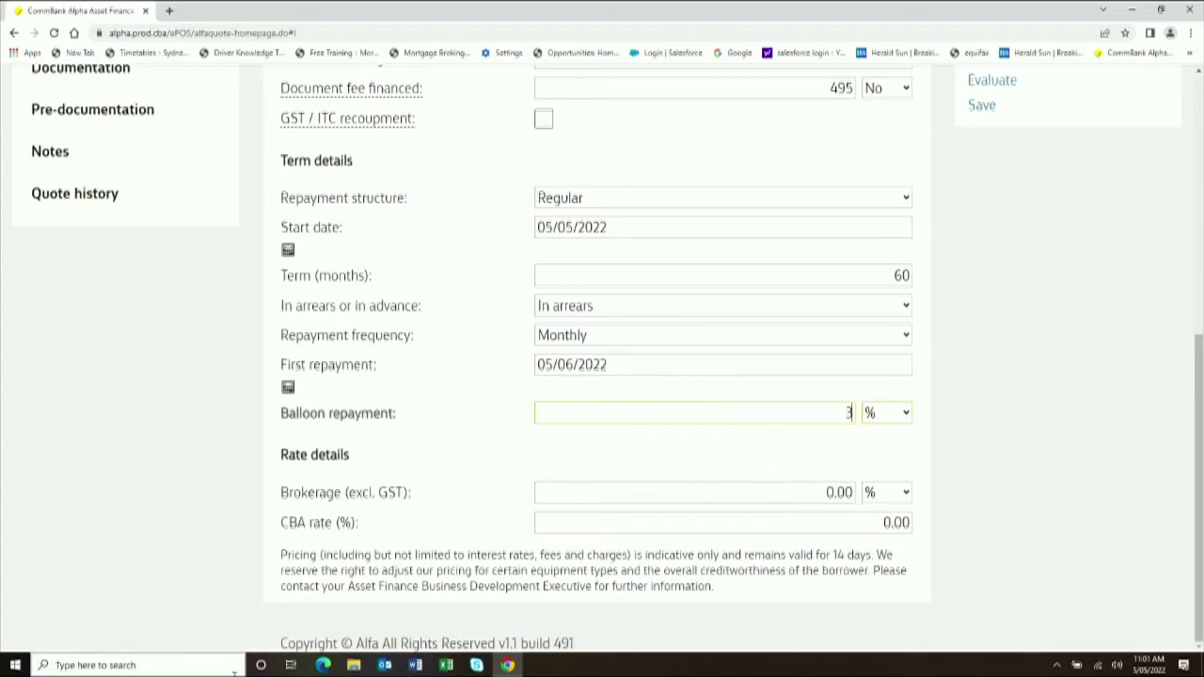
click(907, 492)
click(905, 492)
click(809, 492)
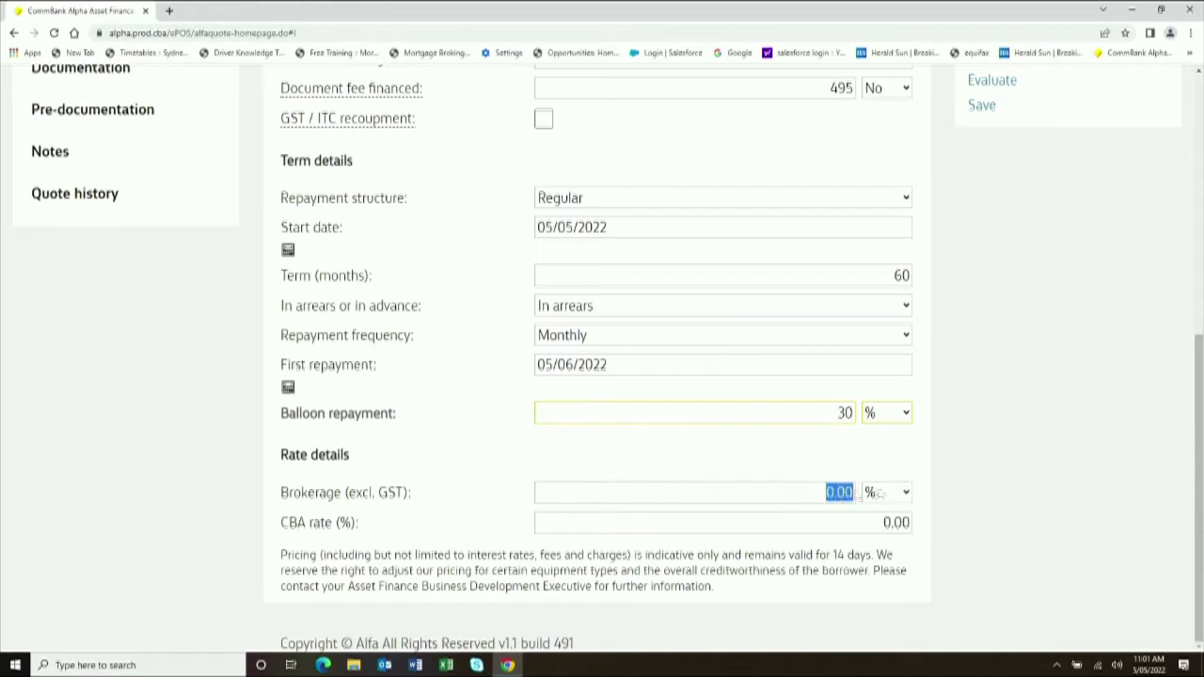
text(2)
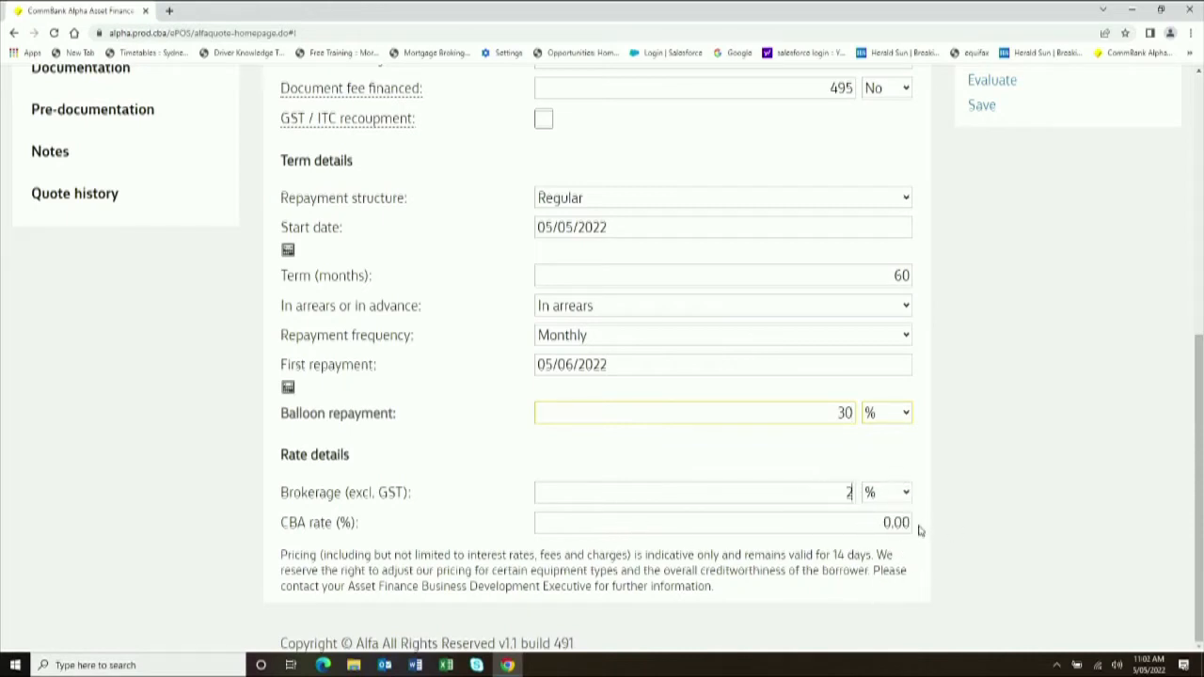
scroll(1030, 556, up, 2)
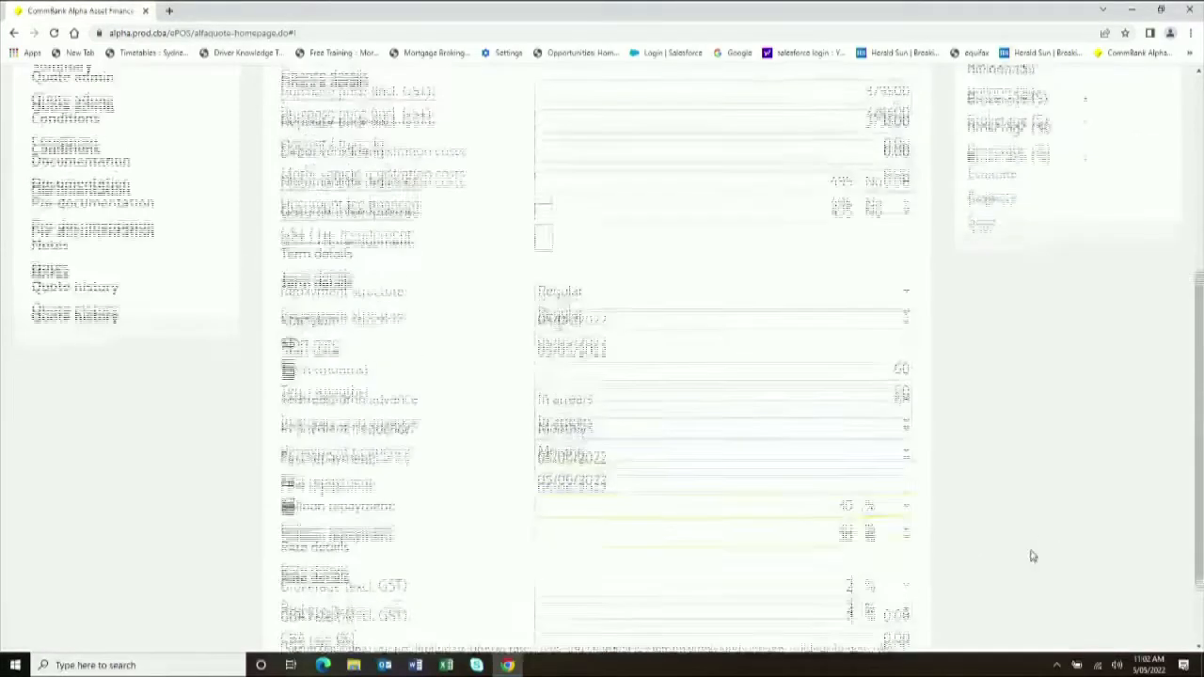
scroll(1030, 559, down, 2)
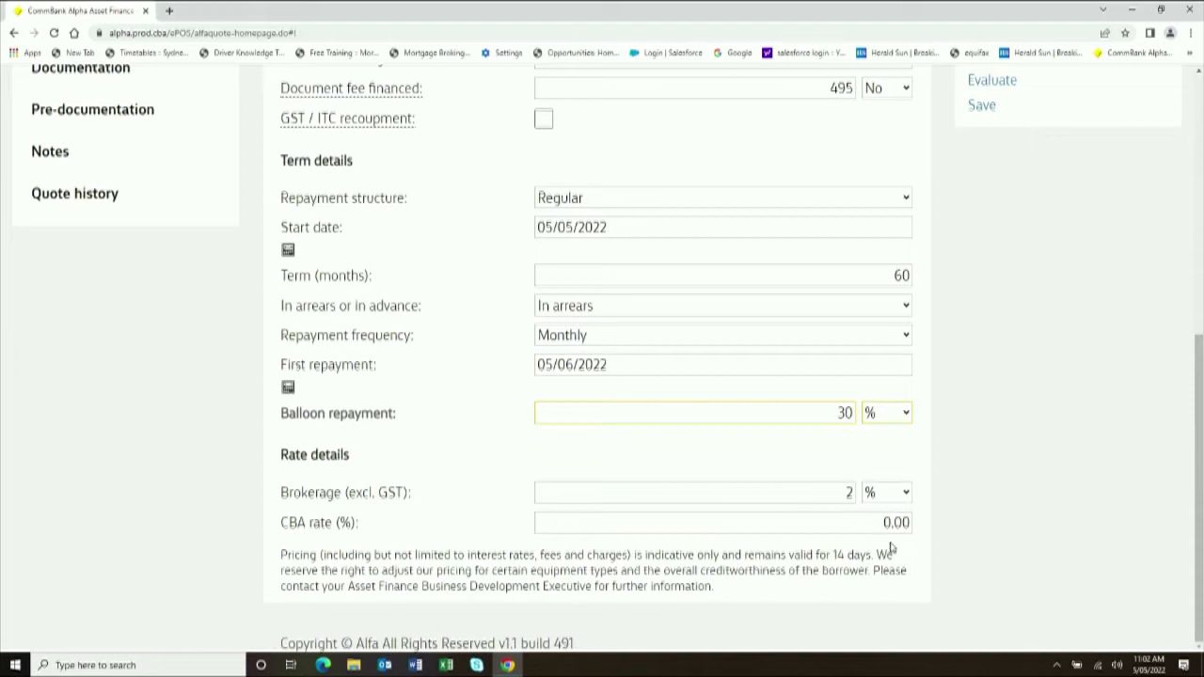
key(Tab)
text(6.25)
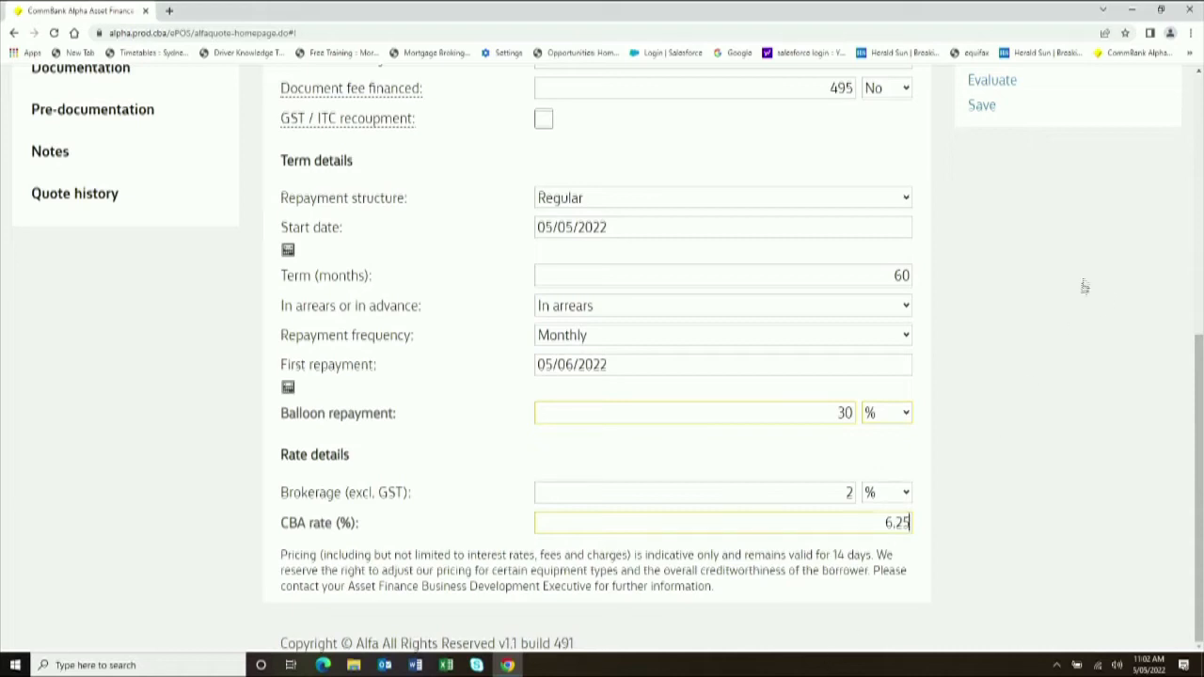
scroll(1083, 288, up, 4)
click(995, 457)
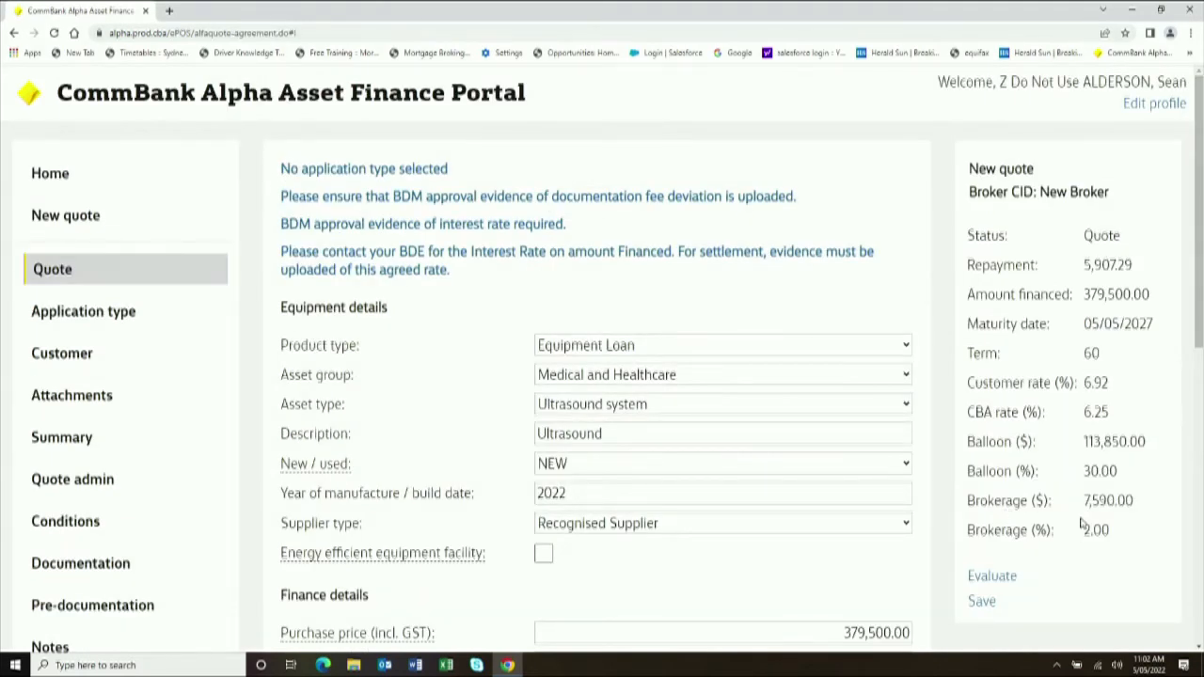
scroll(1079, 525, down, 2)
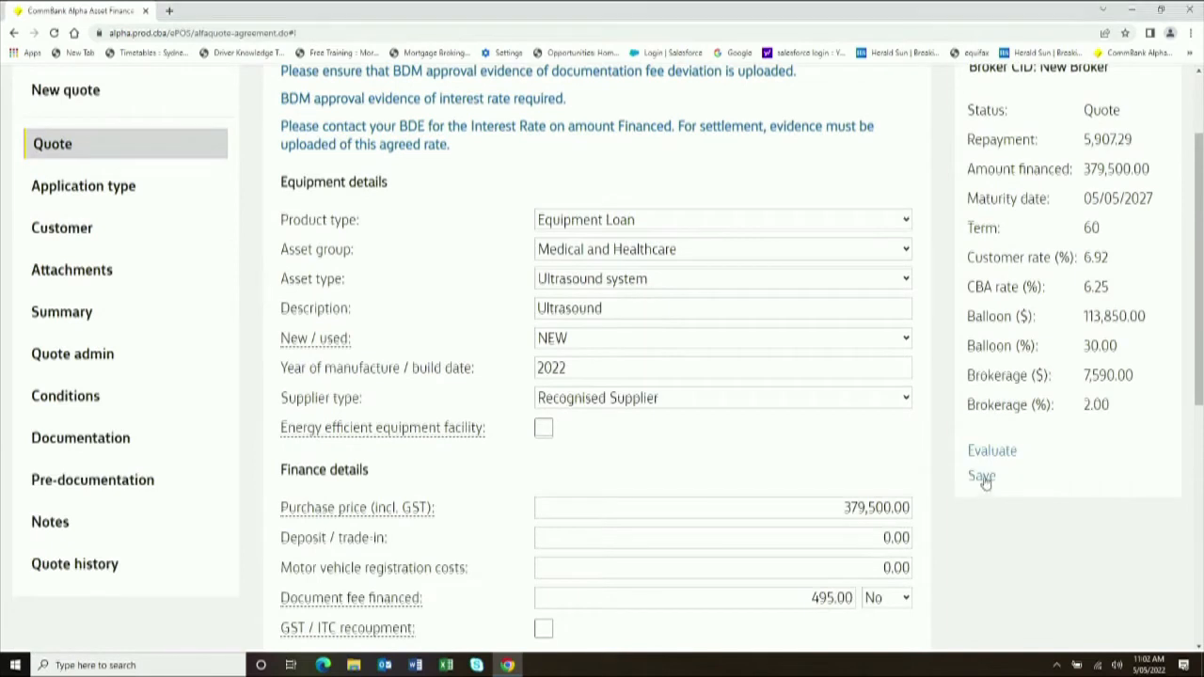
click(983, 477)
scroll(803, 368, up, 2)
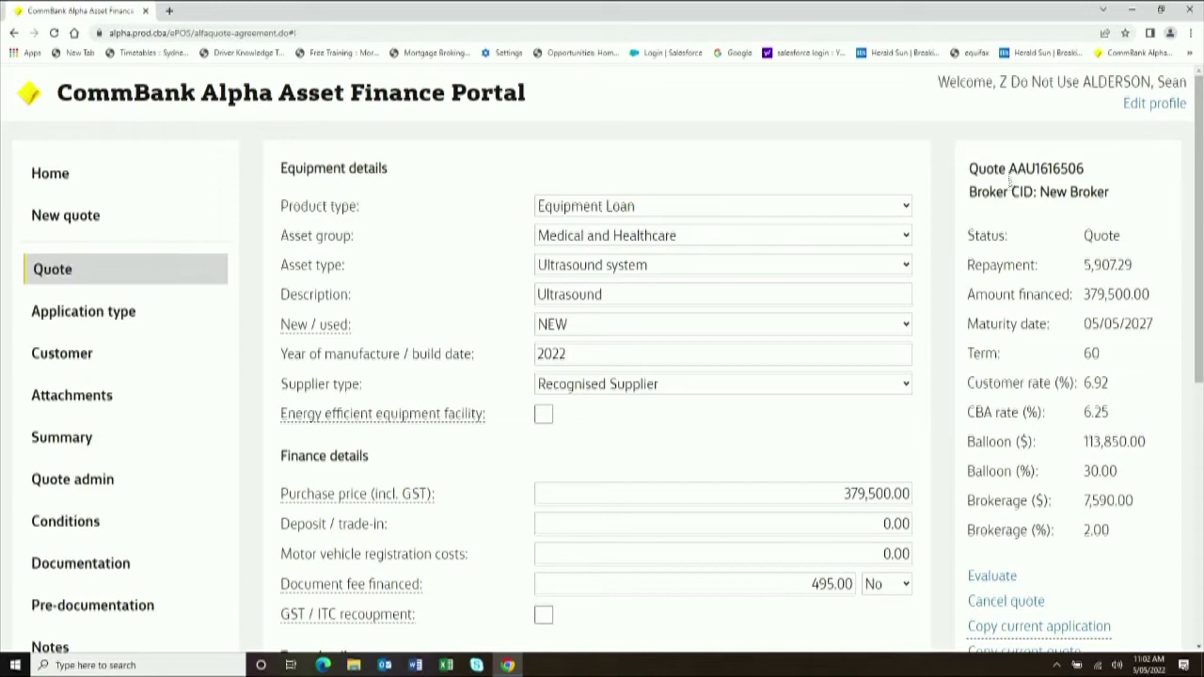
mouse_move(1098, 169)
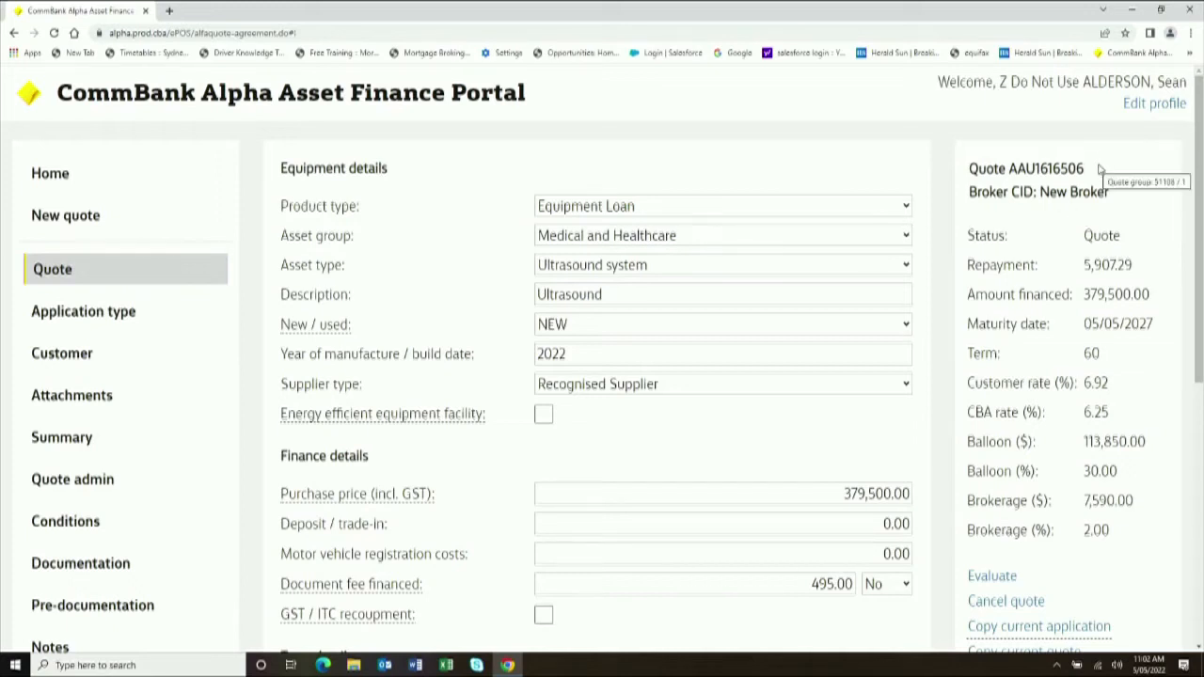
- On the Application type page, set the application type to ABCD after briefly trying Non ABCD
click(78, 317)
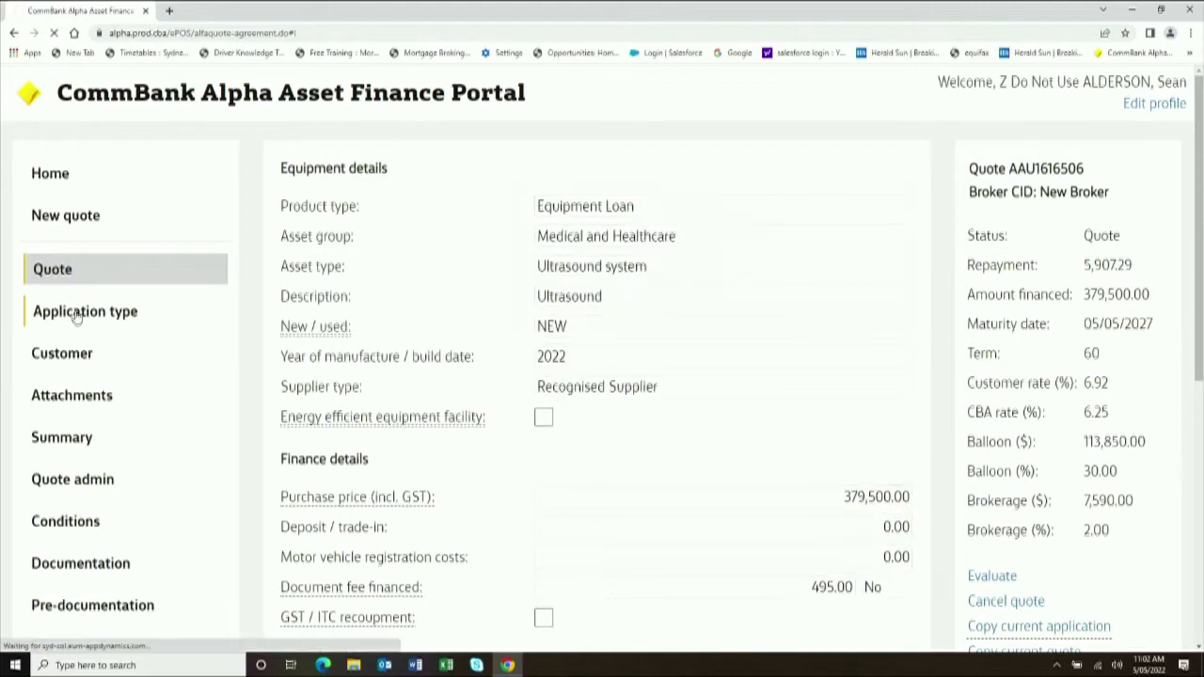
click(656, 206)
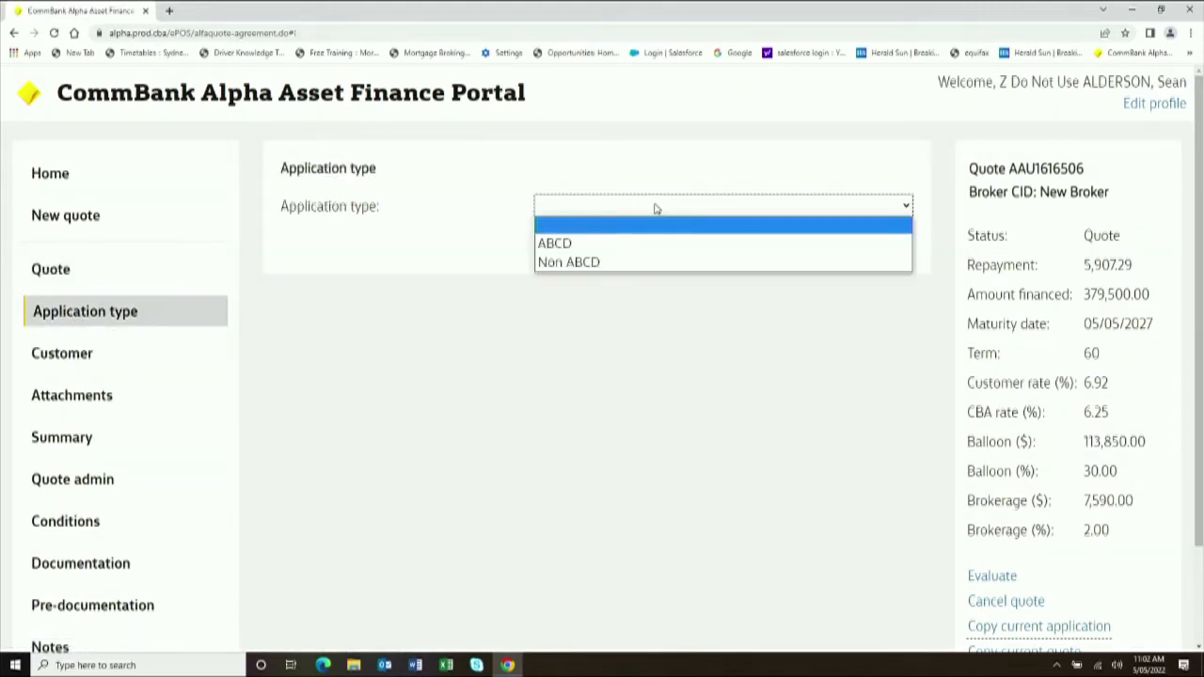
click(658, 263)
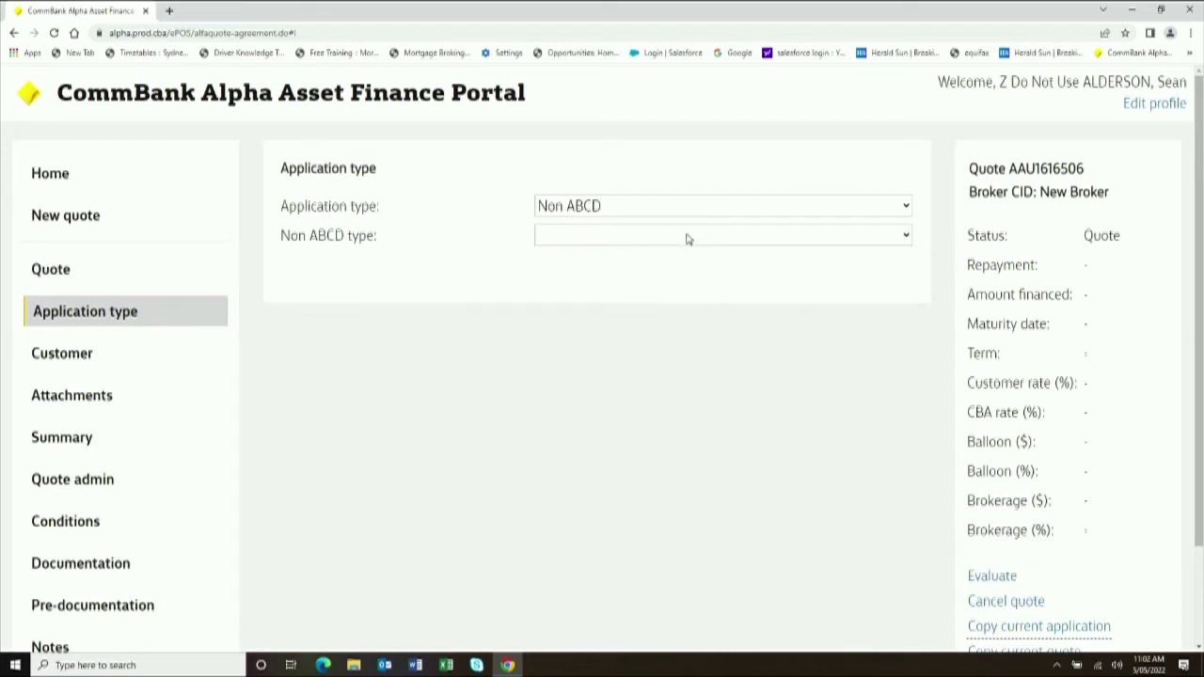
click(687, 240)
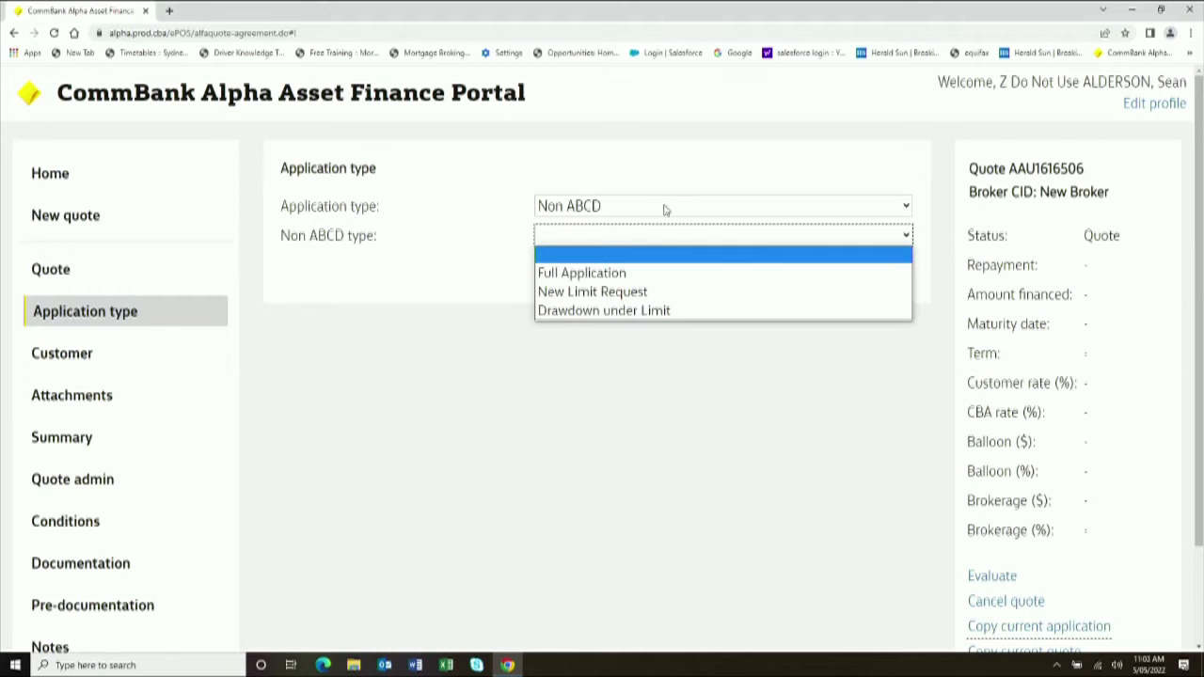
click(666, 207)
click(643, 346)
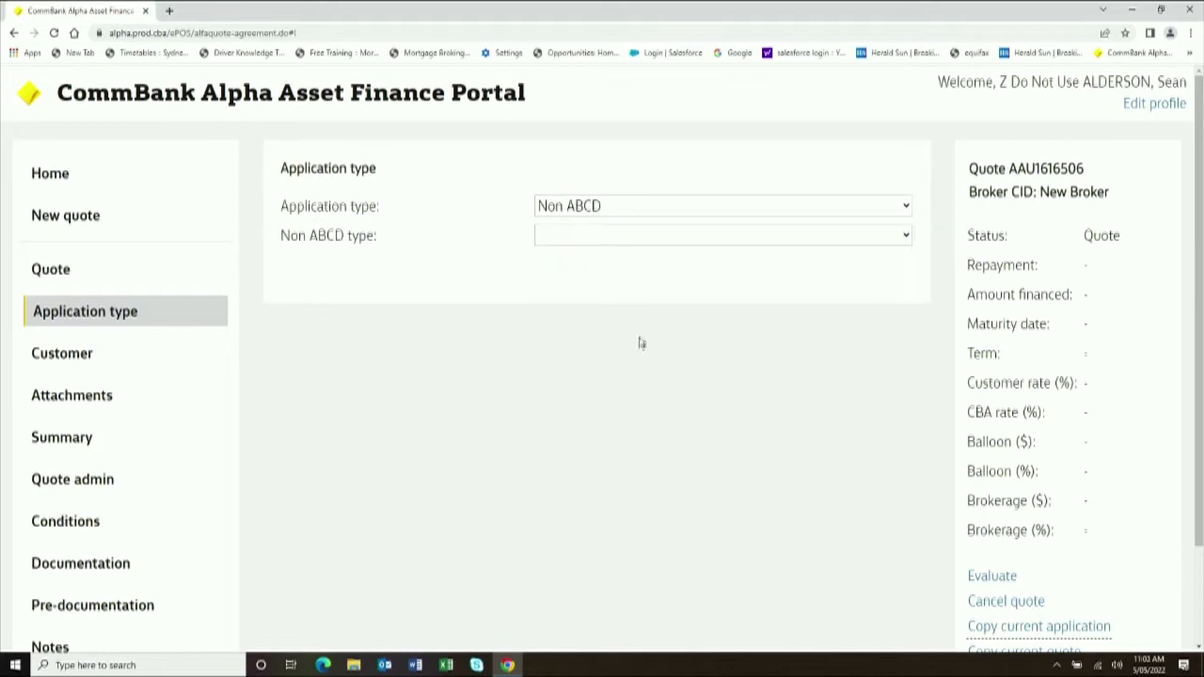
click(649, 209)
click(647, 242)
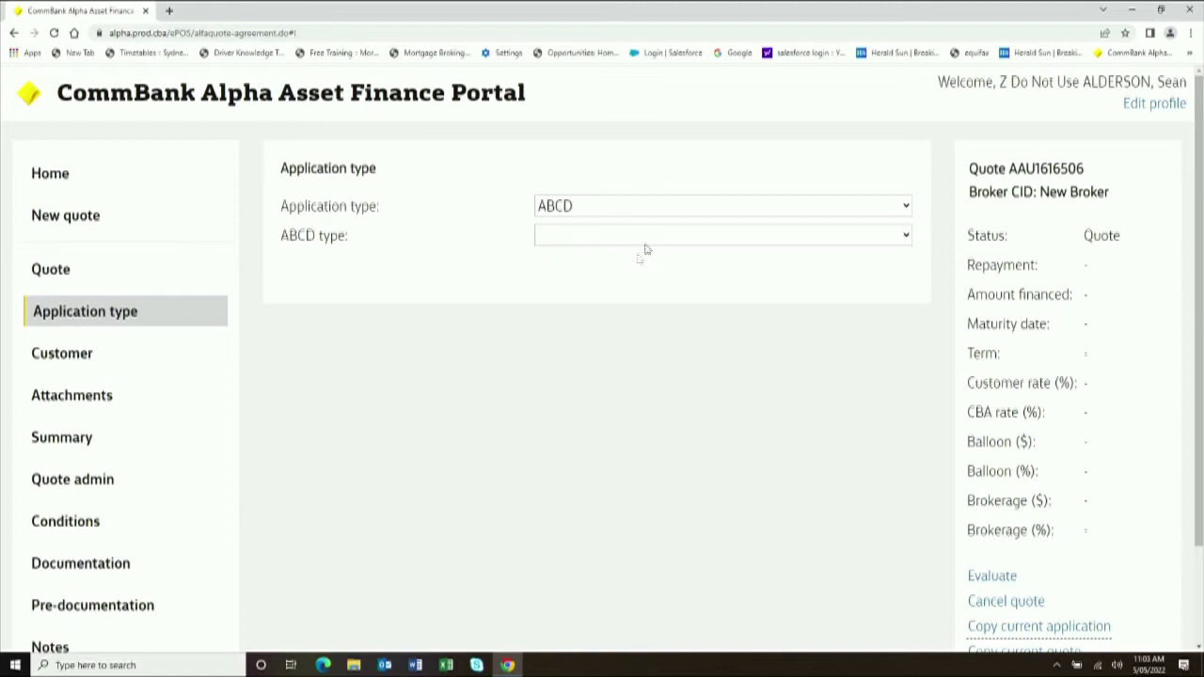
click(648, 237)
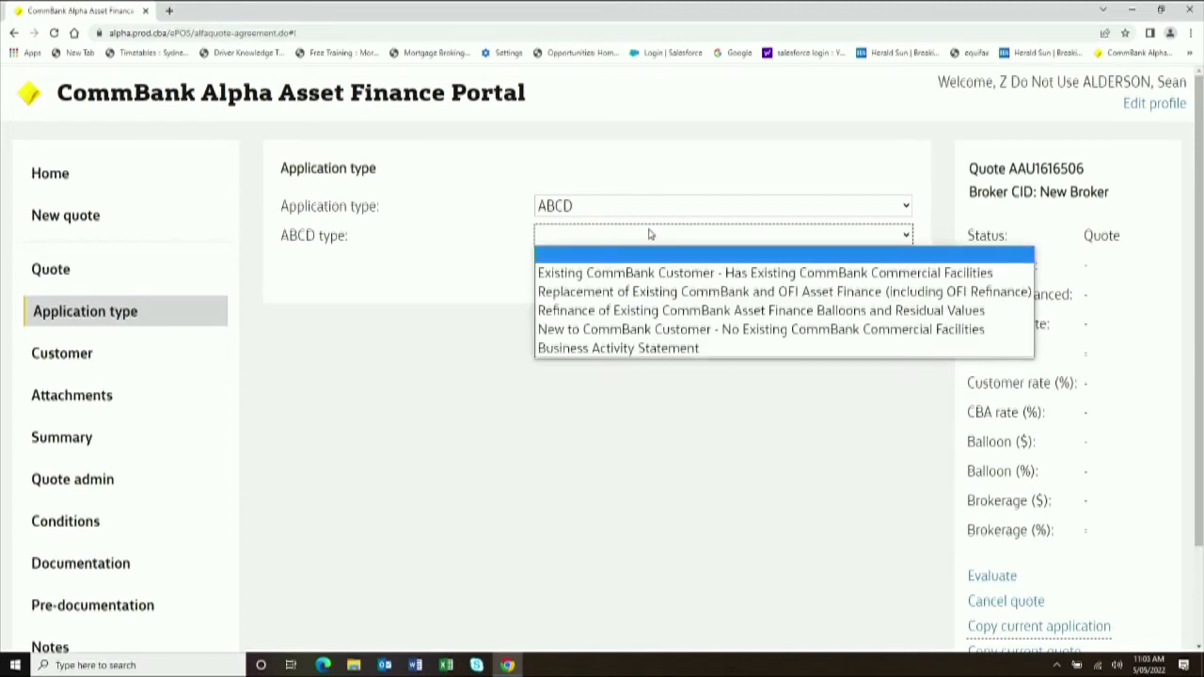
- Choose Existing CommBank Customer as the ABCD type and review the qualifying criteria questions
click(639, 280)
scroll(658, 419, down, 3)
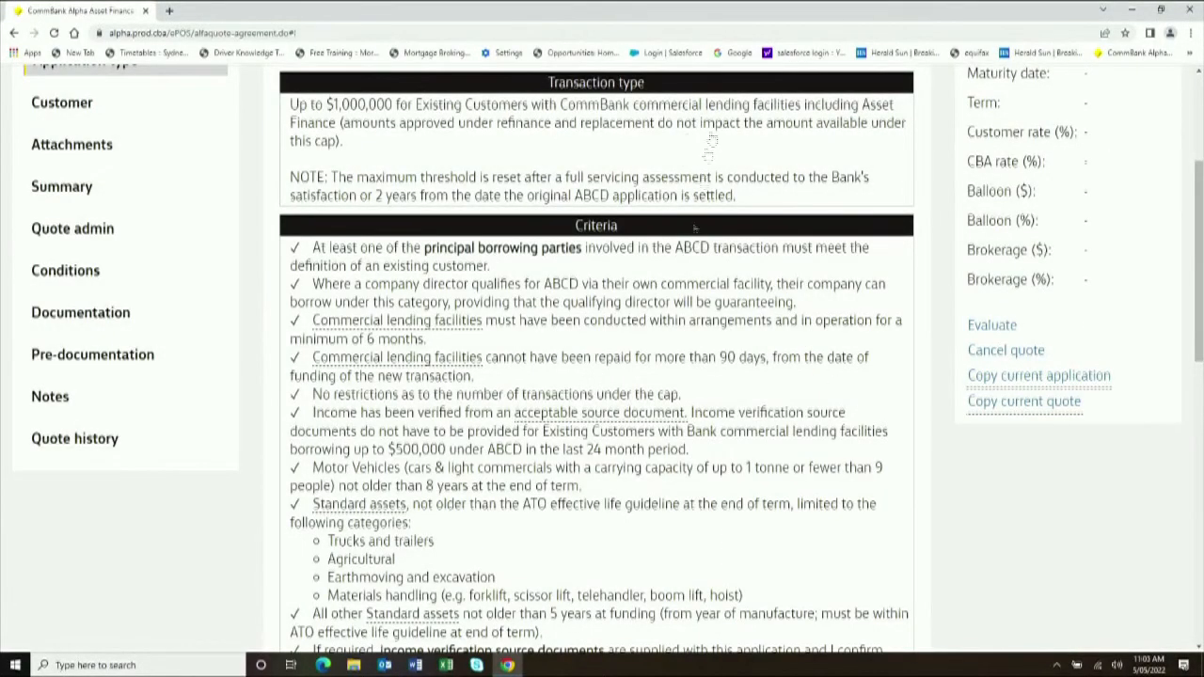
scroll(669, 331, down, 2)
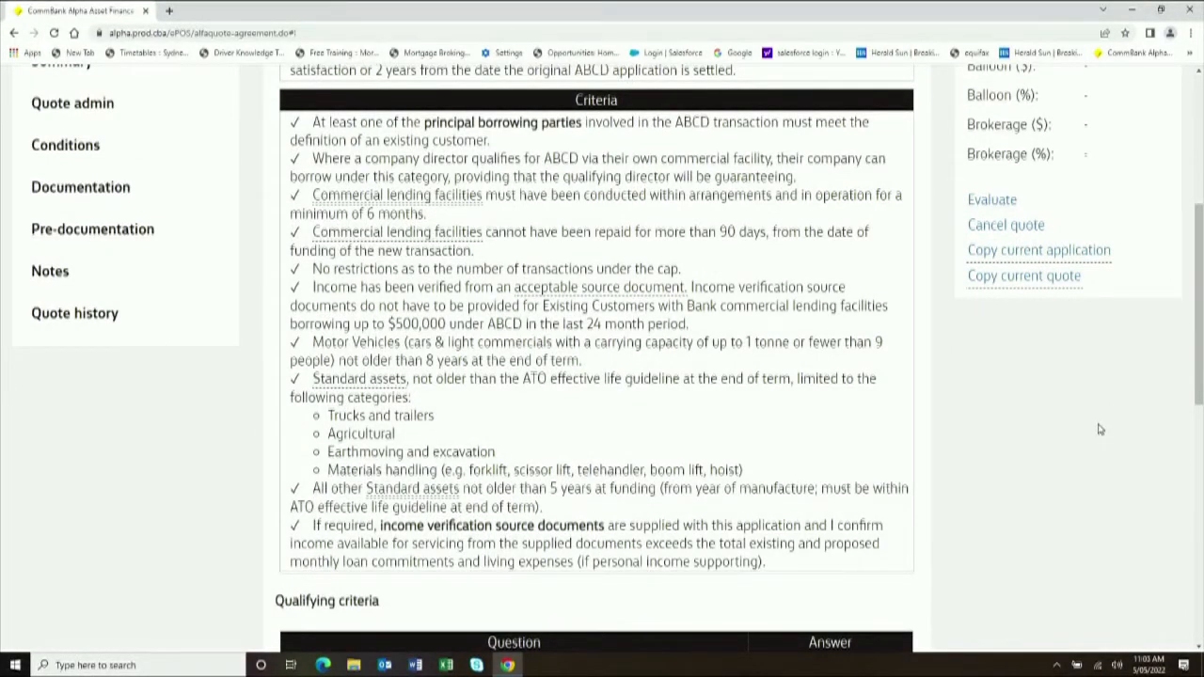
scroll(1098, 429, down, 5)
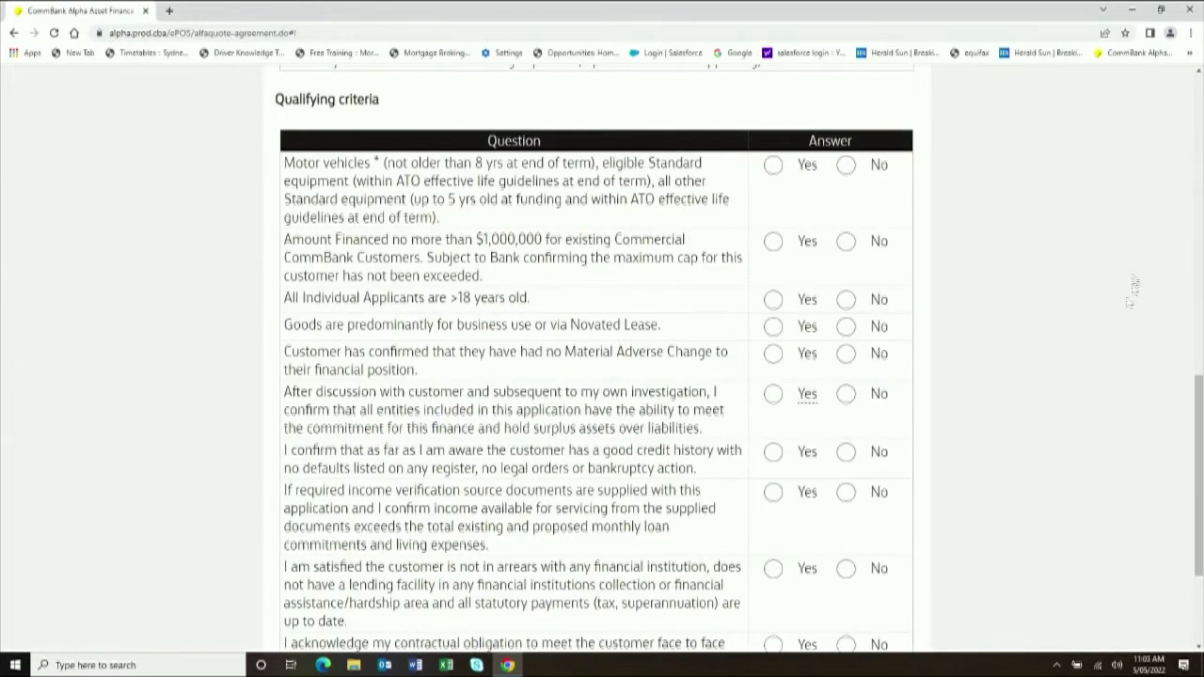
scroll(1080, 243, down, 1)
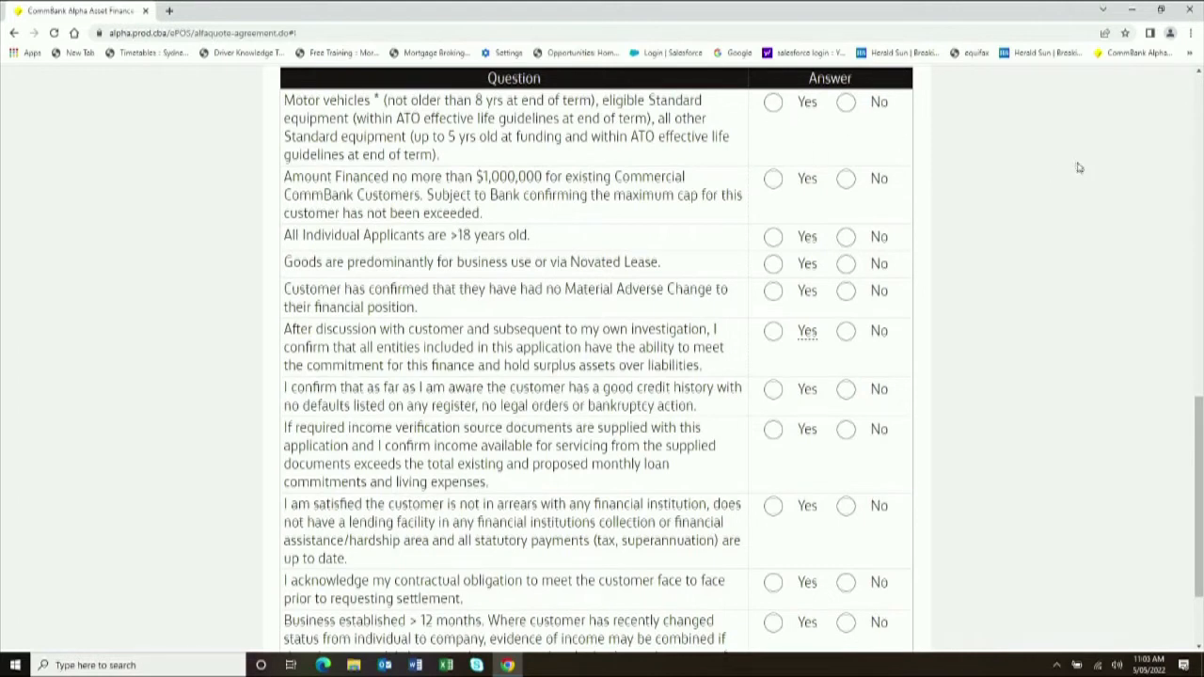
scroll(1062, 169, up, 1)
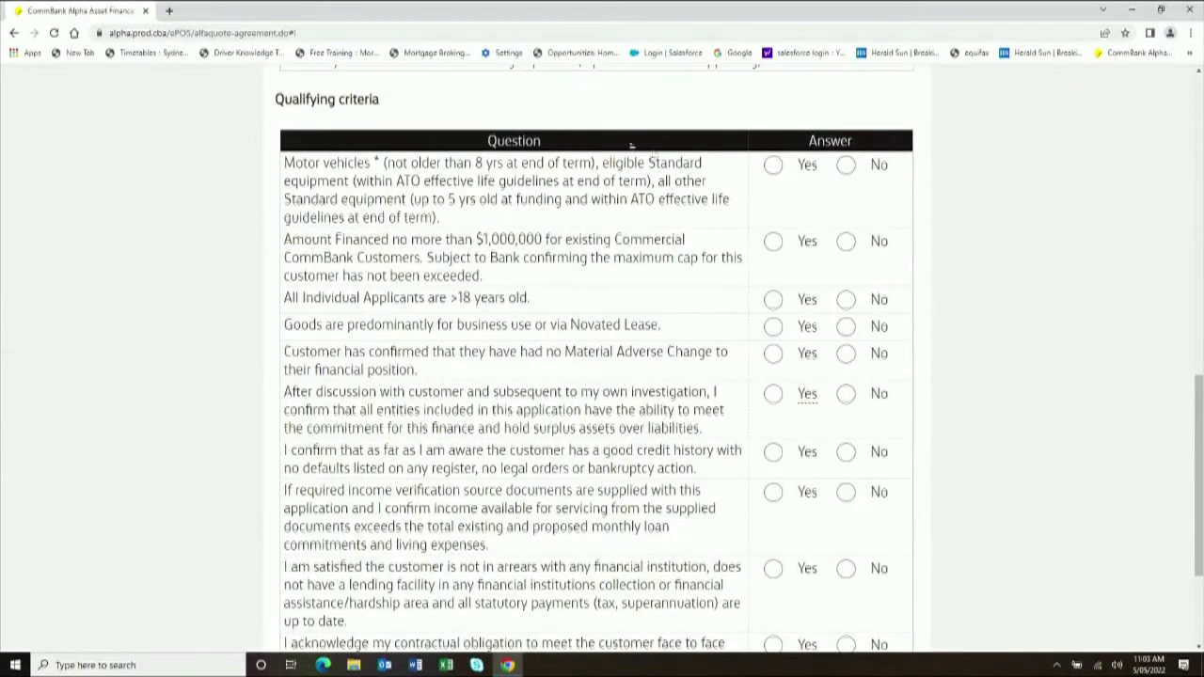
- Answer Yes to all eleven ABCD qualifying criteria, from motor vehicles to business established over 12 months
click(773, 167)
click(773, 241)
click(773, 300)
click(773, 326)
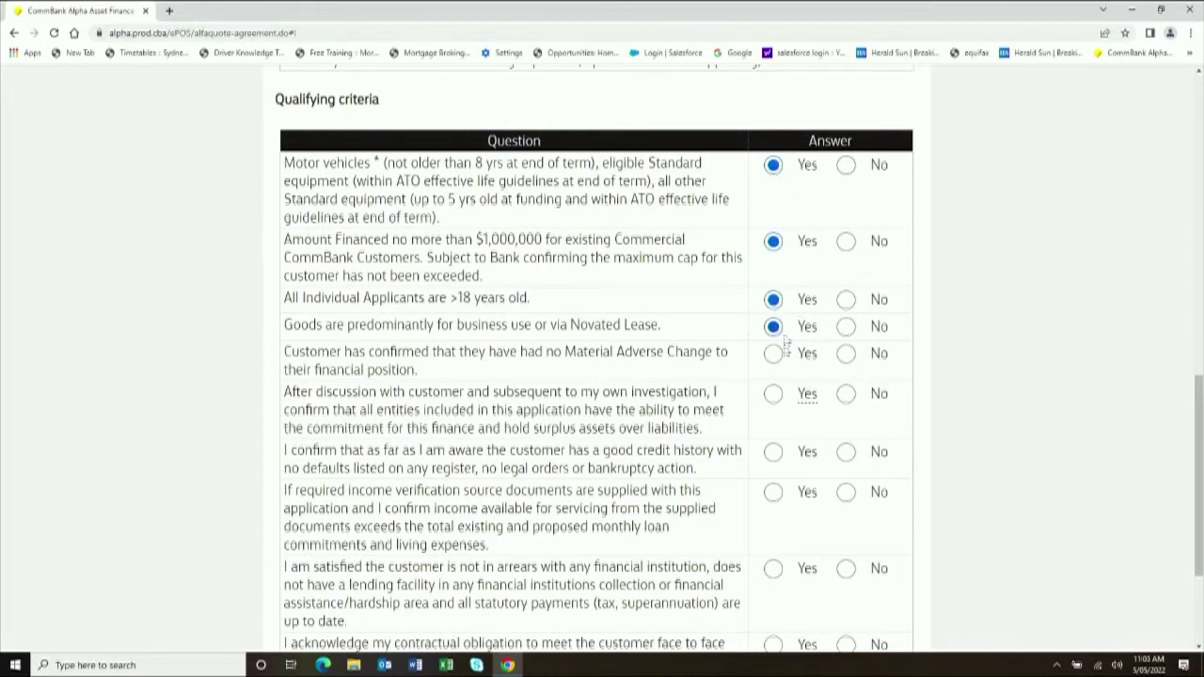
click(773, 353)
click(773, 394)
scroll(776, 367, down, 1)
click(773, 326)
click(773, 366)
click(773, 443)
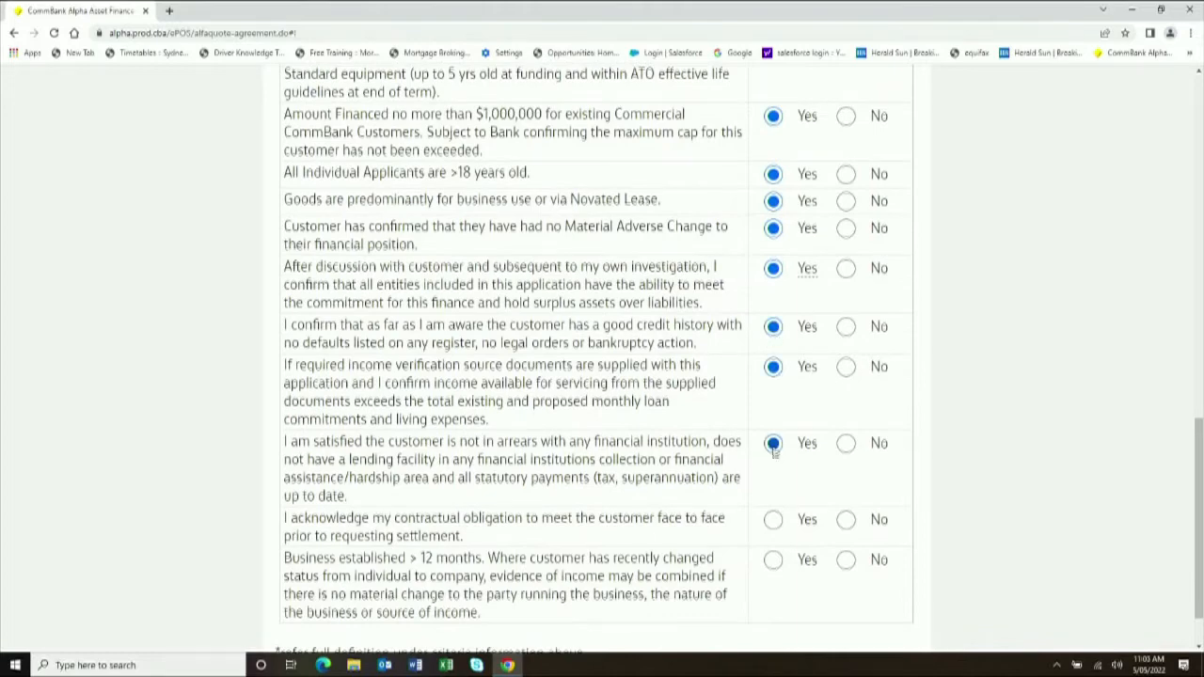
click(773, 520)
click(773, 559)
- Re-evaluate and save the quote, keeping the 5,907.29 repayment on 379,500.00 financed
scroll(999, 446, down, 1)
scroll(996, 446, up, 5)
scroll(998, 445, up, 4)
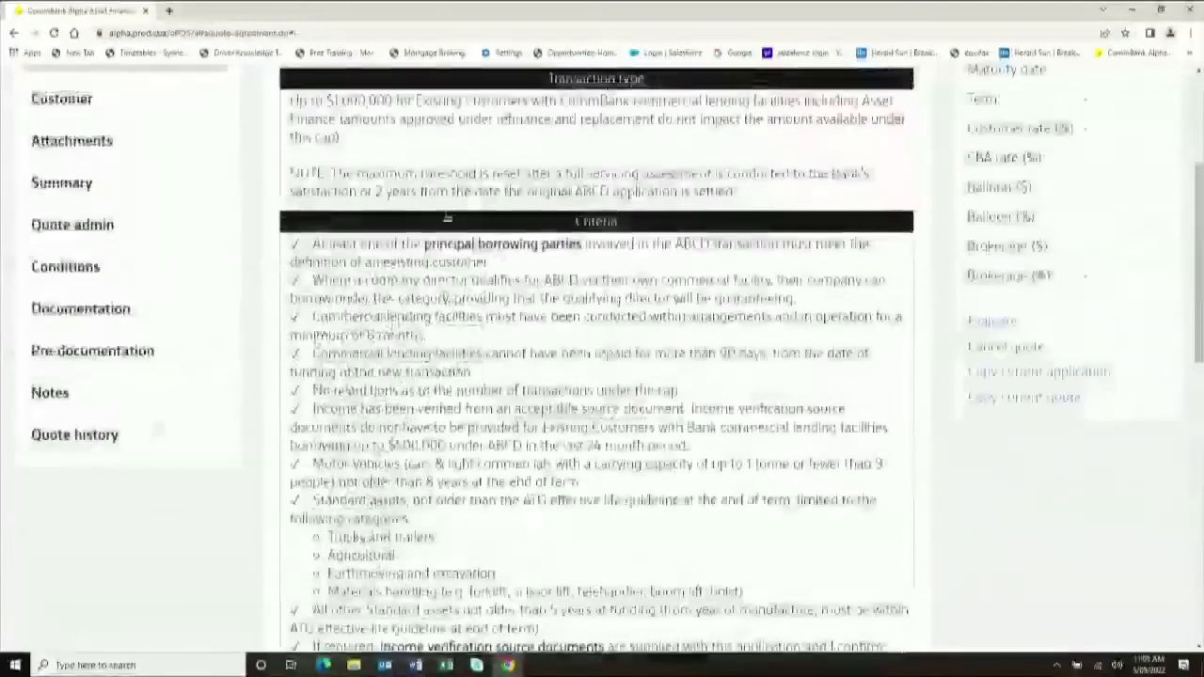
scroll(1035, 335, up, 1)
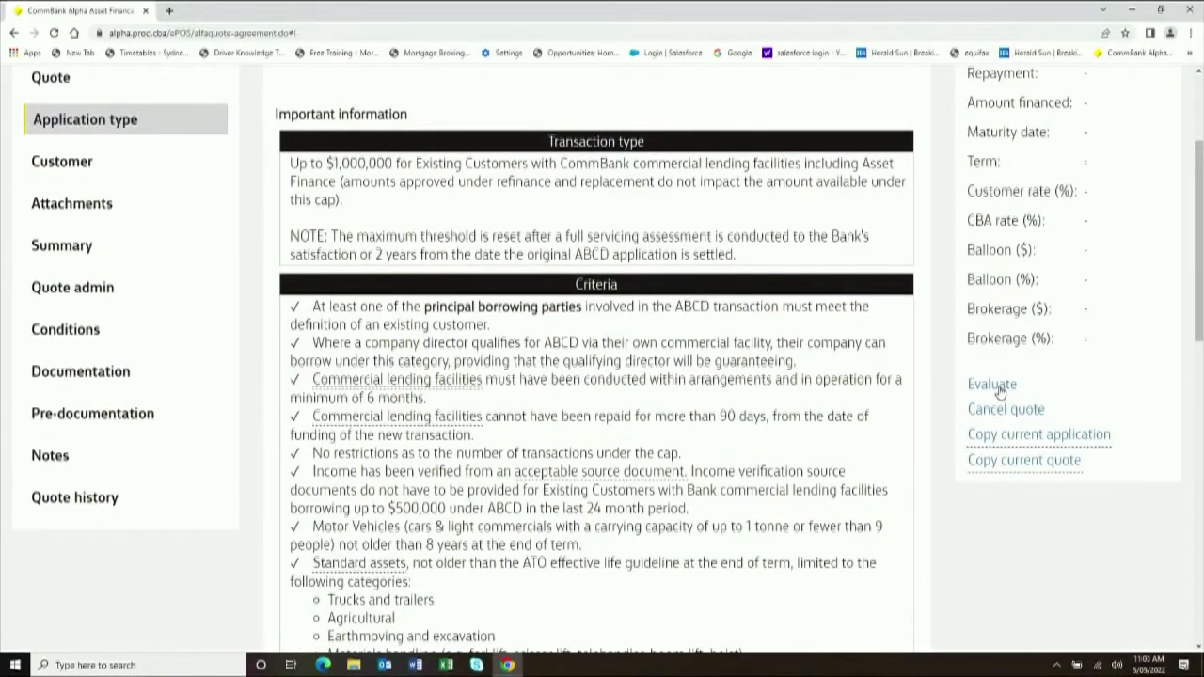
click(997, 386)
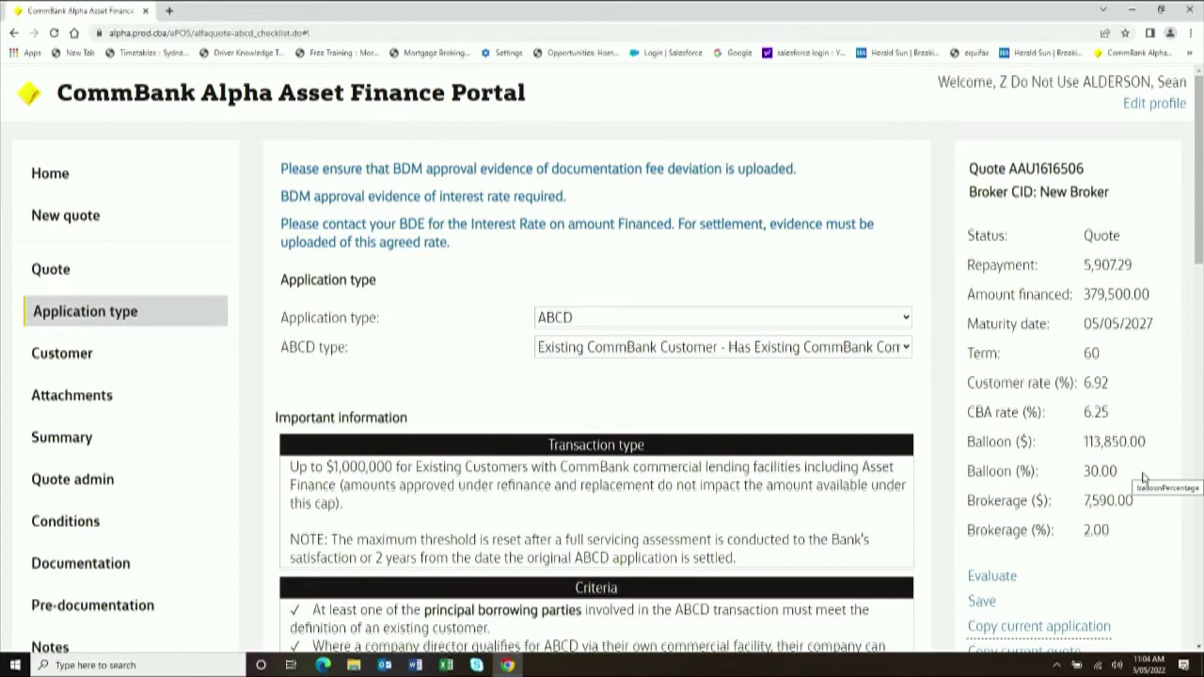
scroll(1144, 479, down, 2)
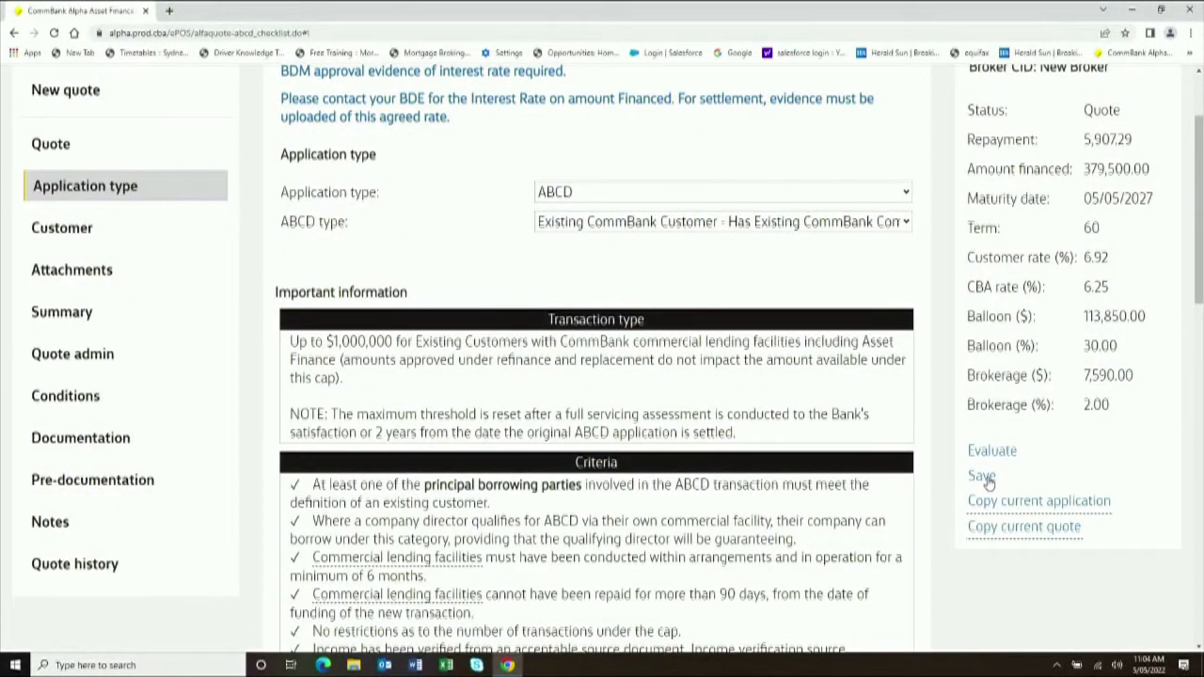
click(982, 477)
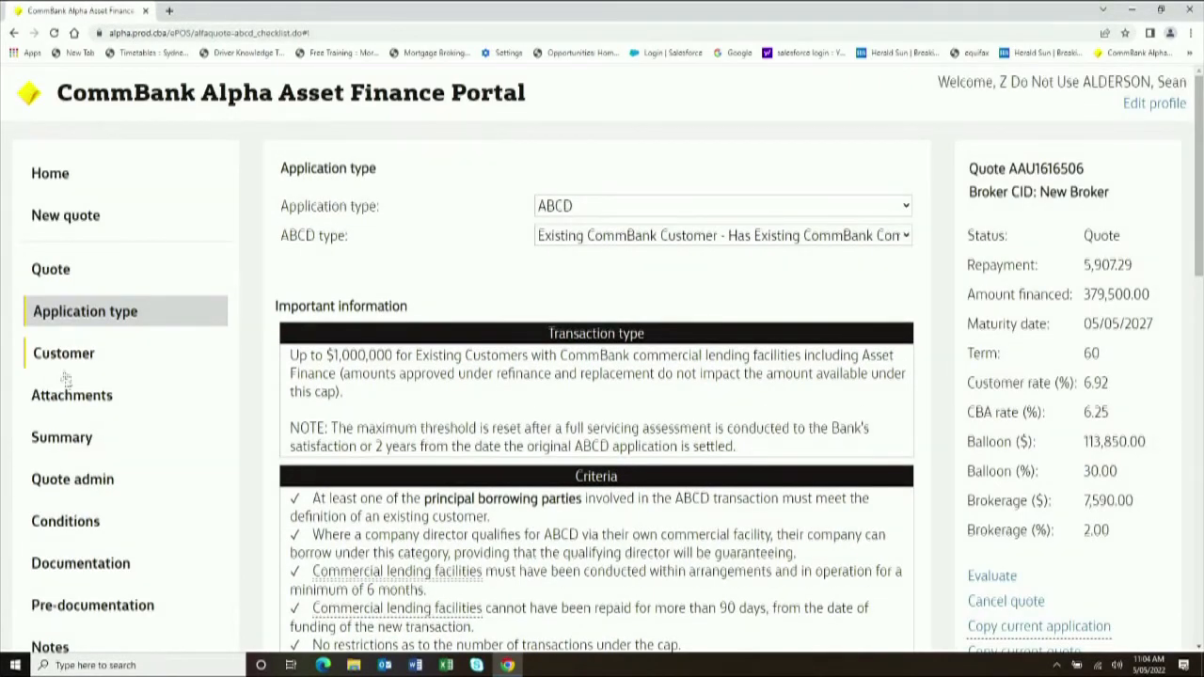
- Open the Customer section and review the unnamed Customer related party and blank customer type
click(42, 362)
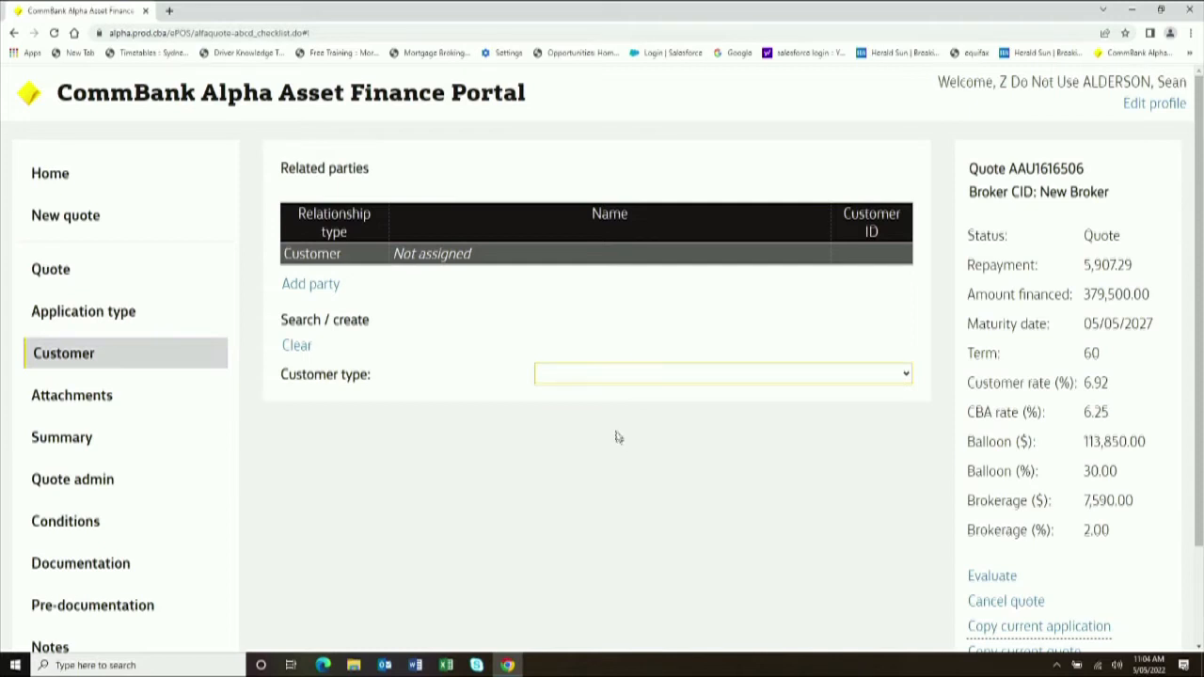
scroll(691, 441, down, 1)
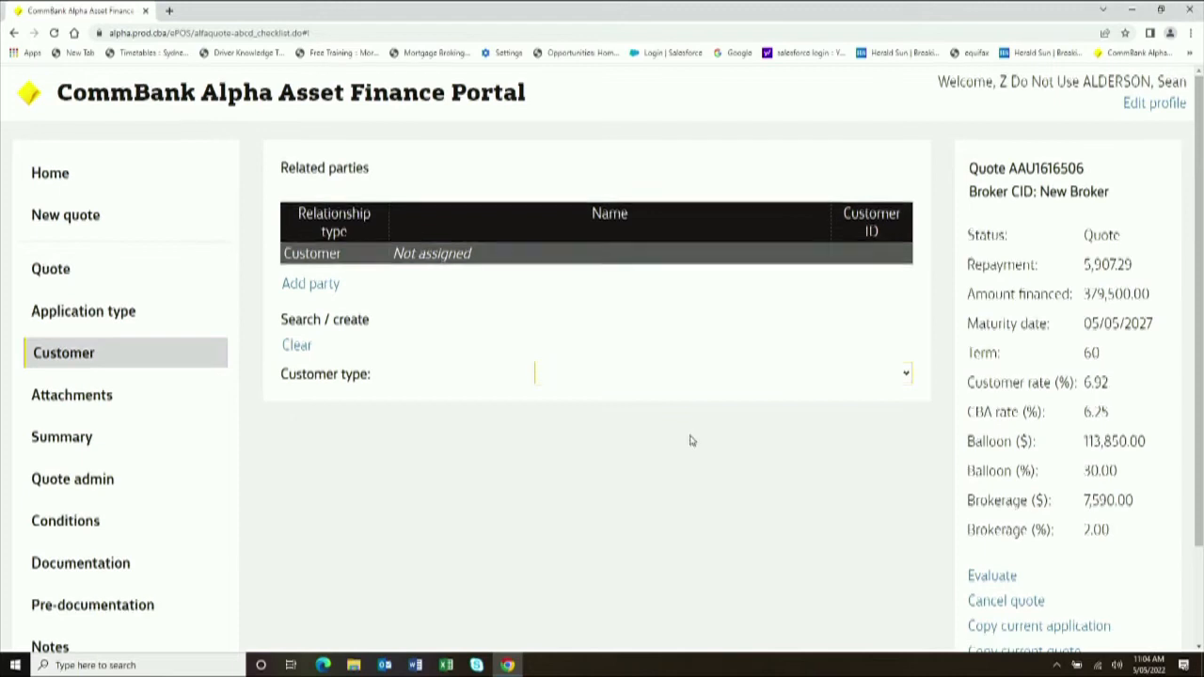
- Search Non individual customers named 'AFS Test Trust', returning three matching trusts
click(688, 316)
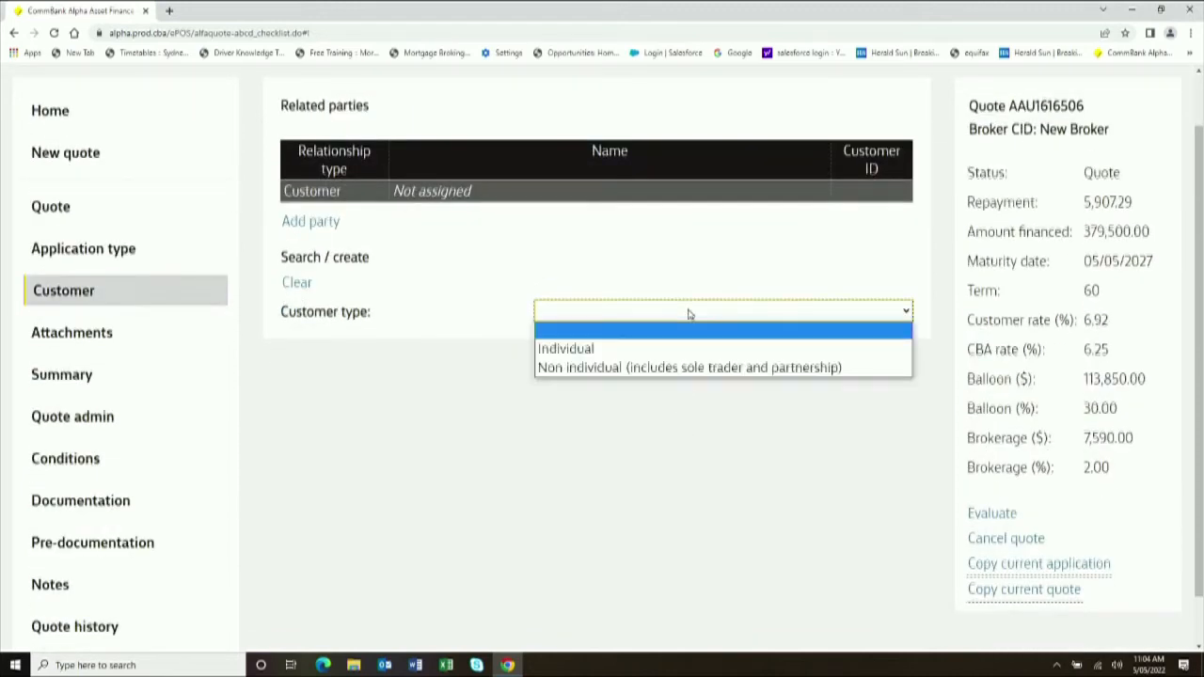
click(689, 368)
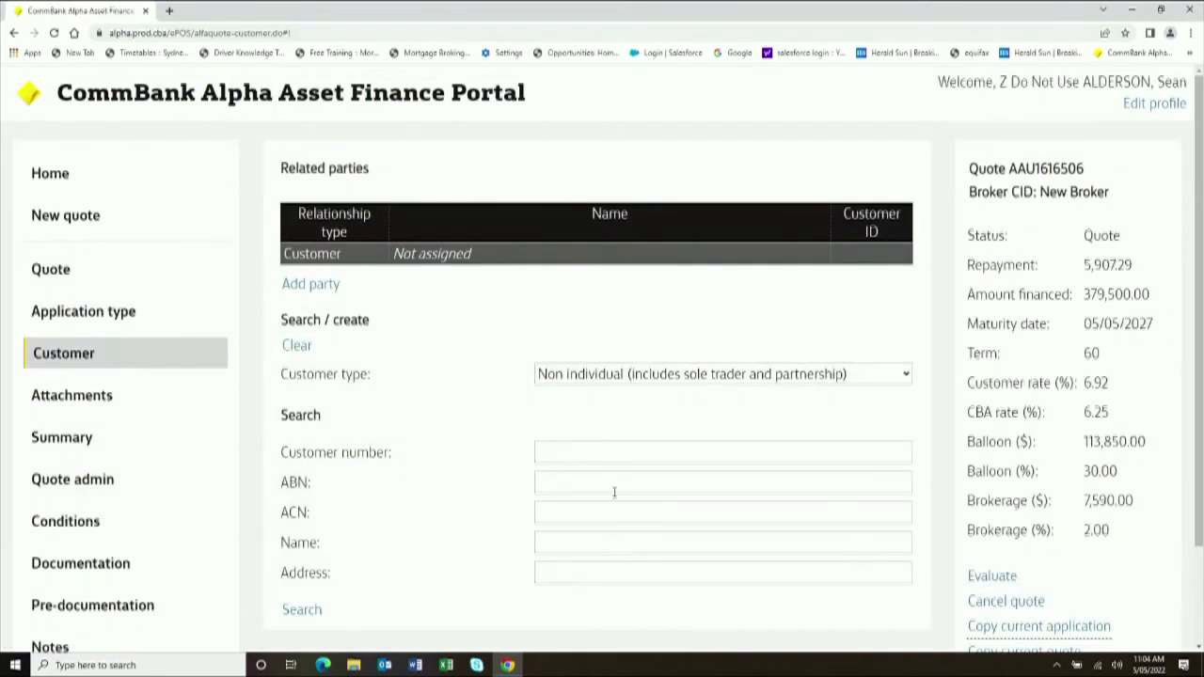
scroll(602, 479, down, 1)
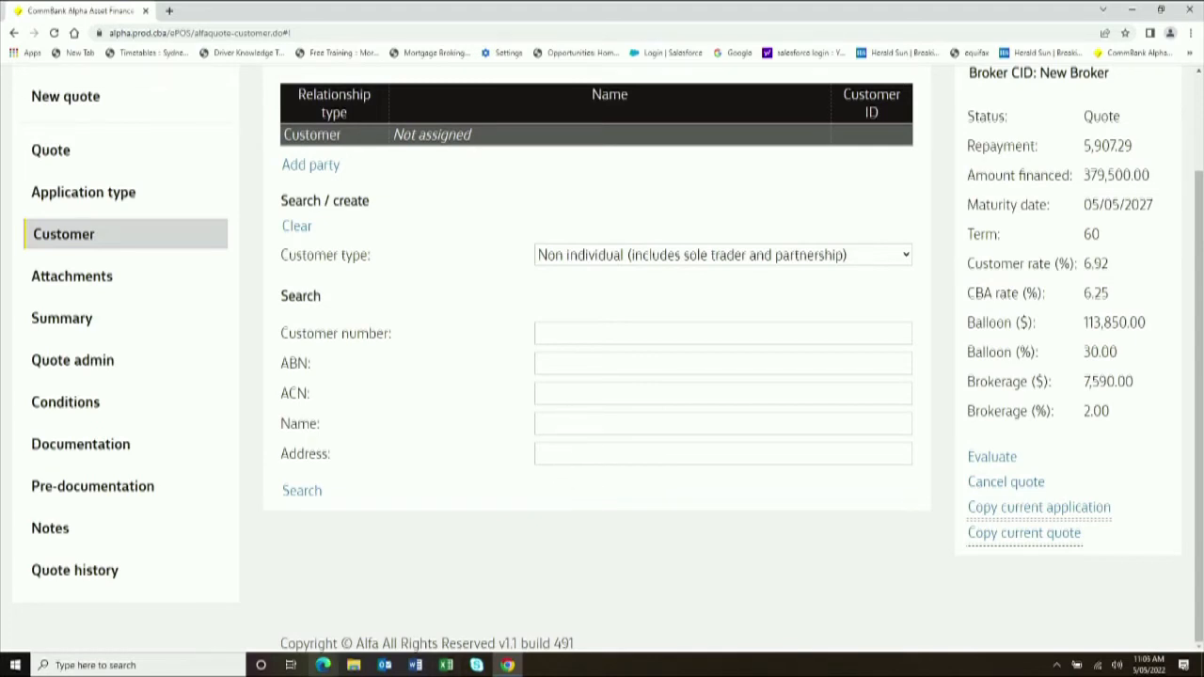
text(AFS)
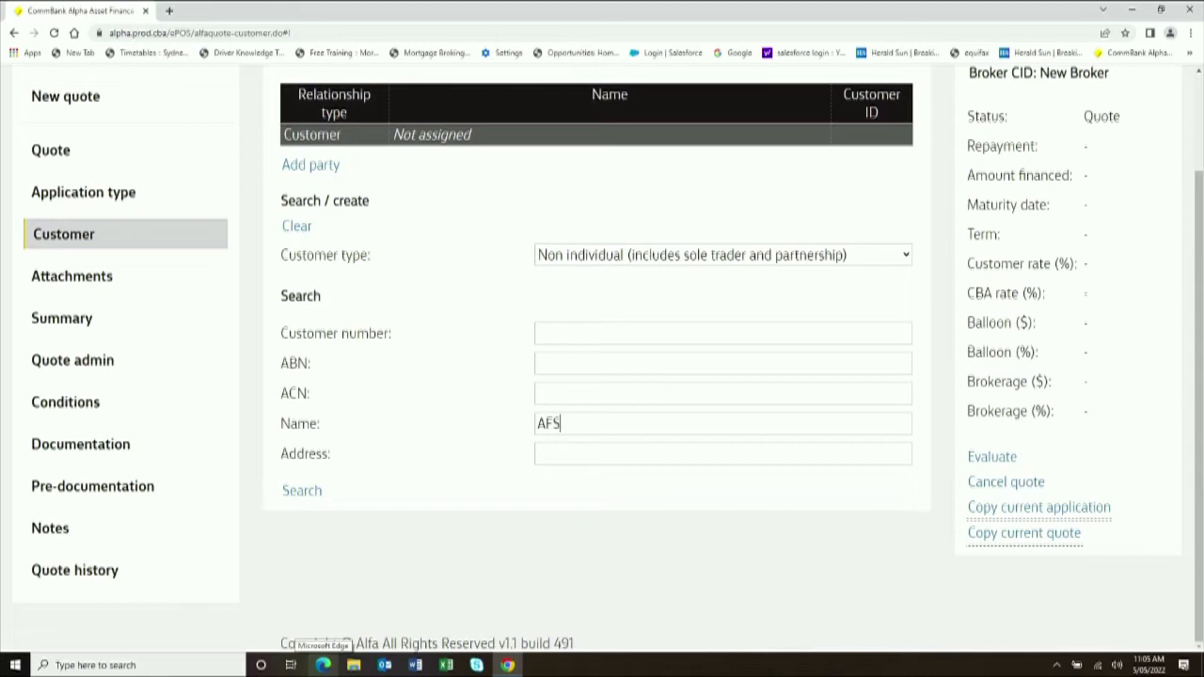
text( Test Trust)
click(301, 490)
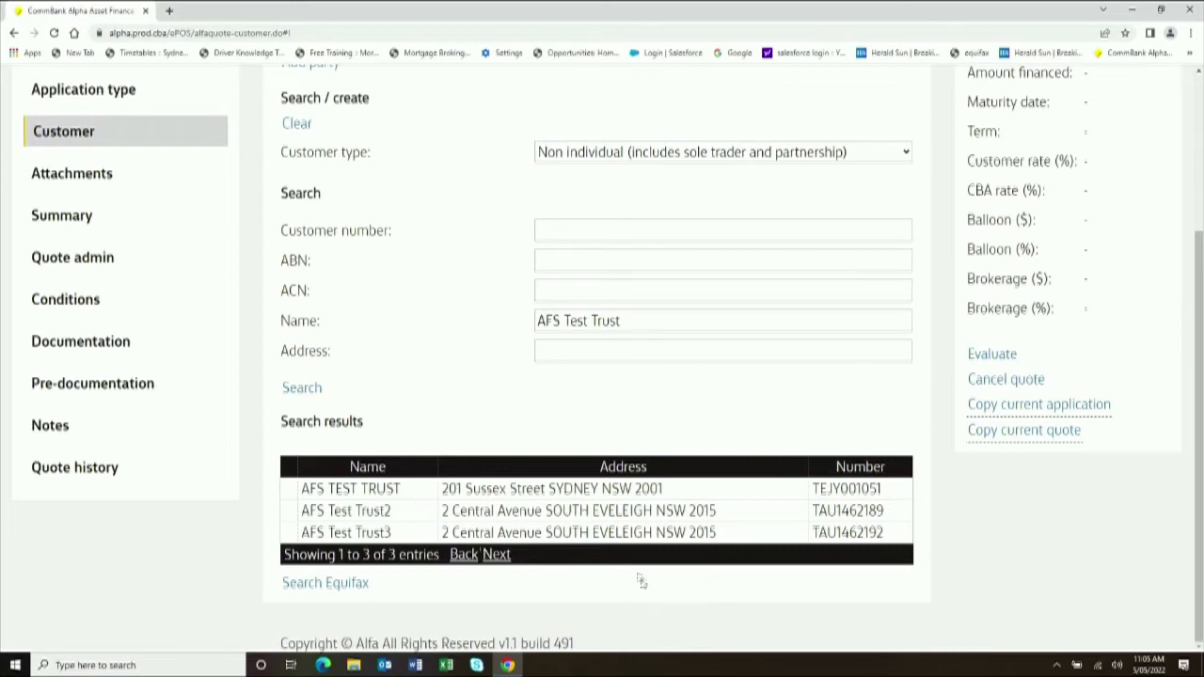
- Assign AFS TEST TRUST as the Customer and review its trust, address and contact details
click(393, 491)
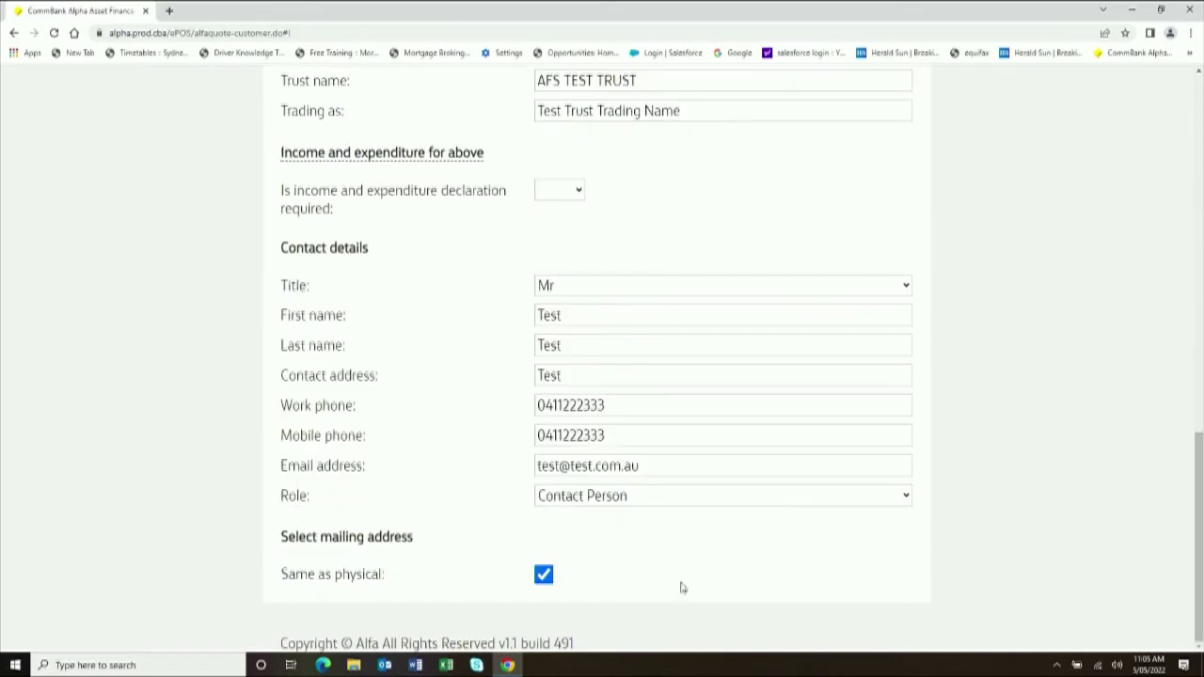
scroll(682, 587, up, 15)
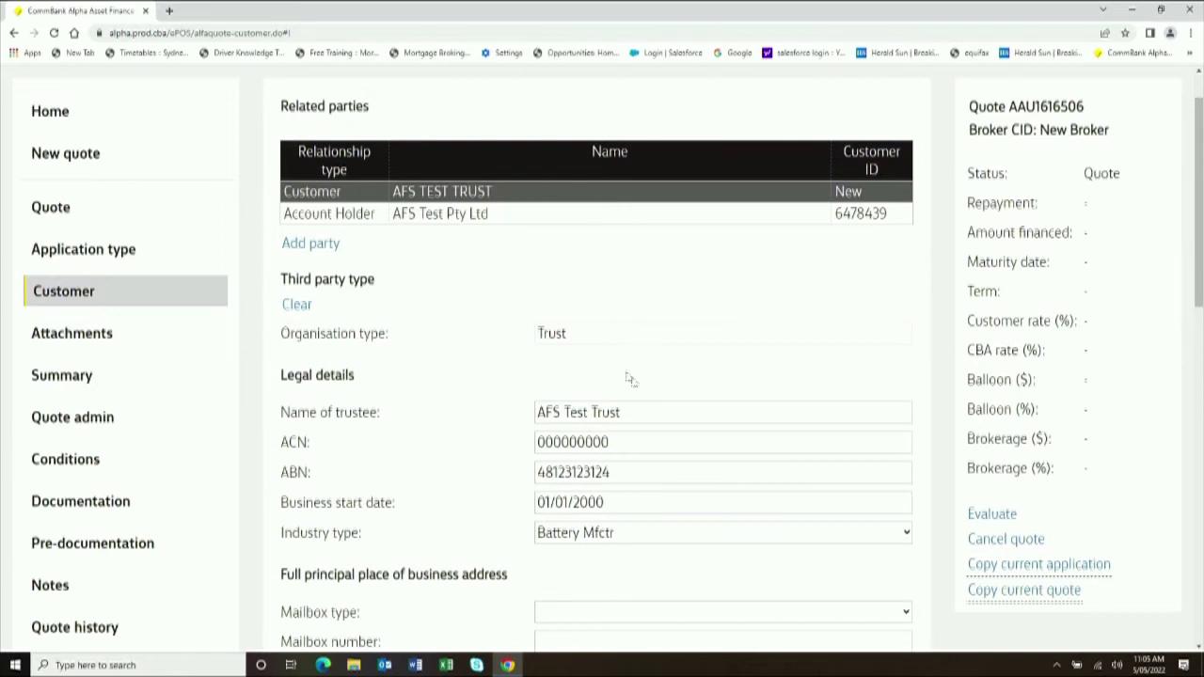
scroll(649, 489, down, 7)
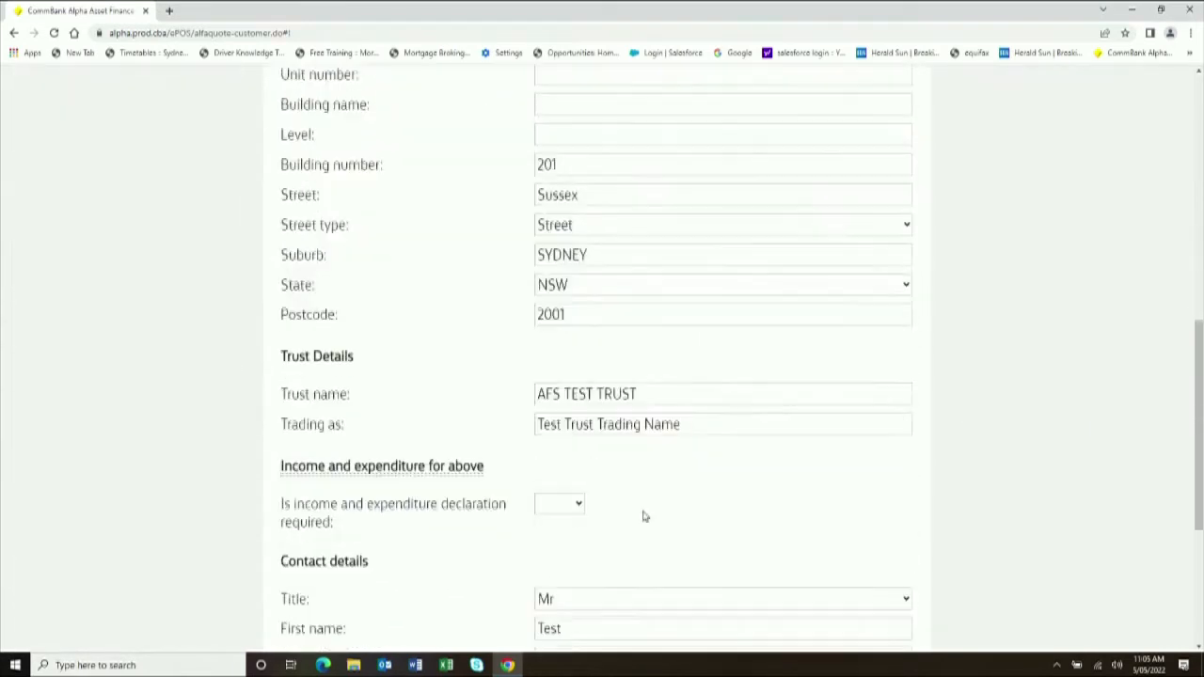
scroll(643, 516, down, 3)
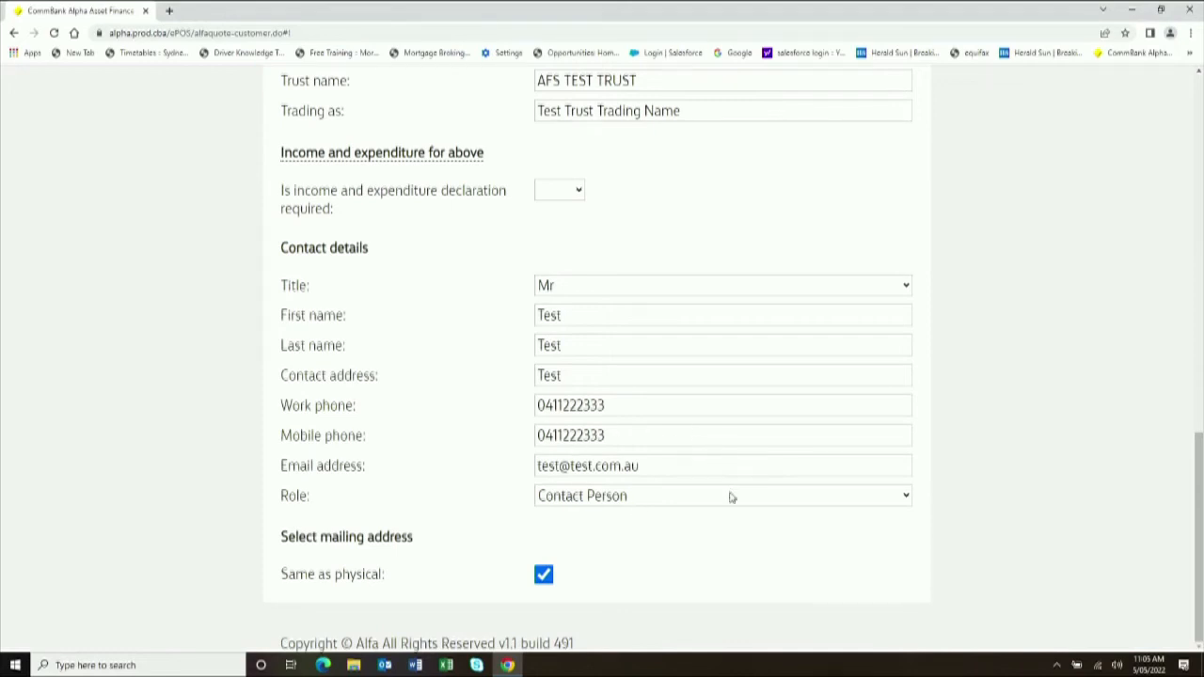
scroll(732, 491, up, 12)
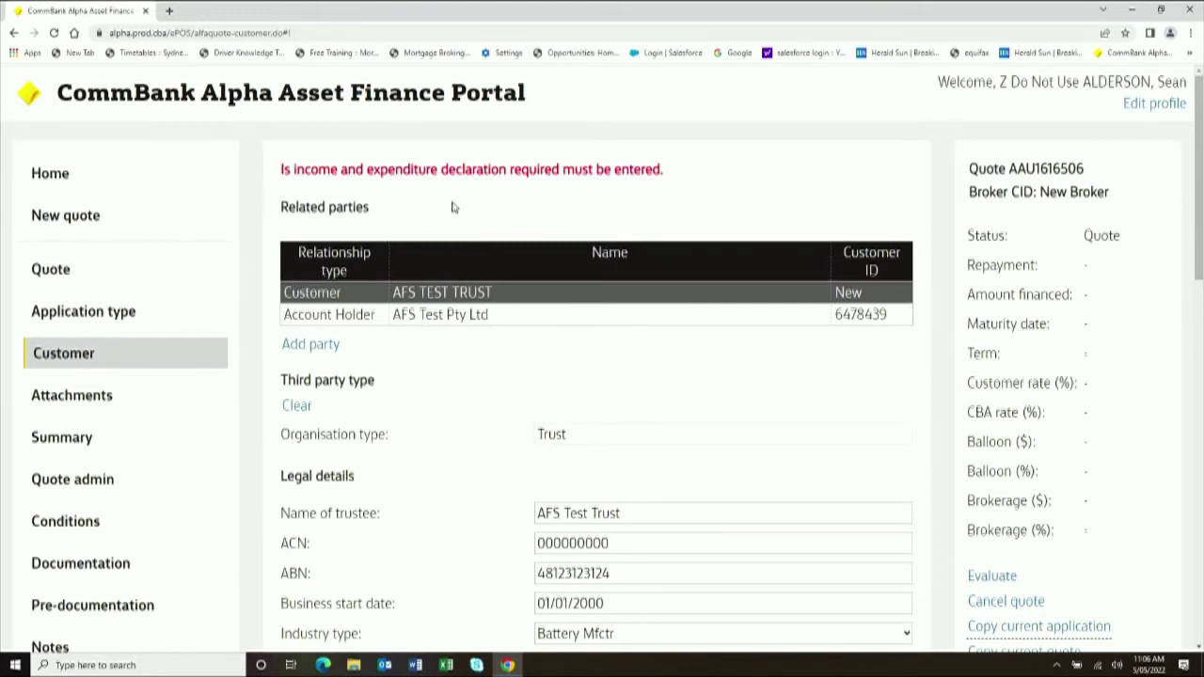
- Mark the trust's income declaration as required, entering 50000 monthly income and 4000 loan commitments
scroll(513, 354, down, 12)
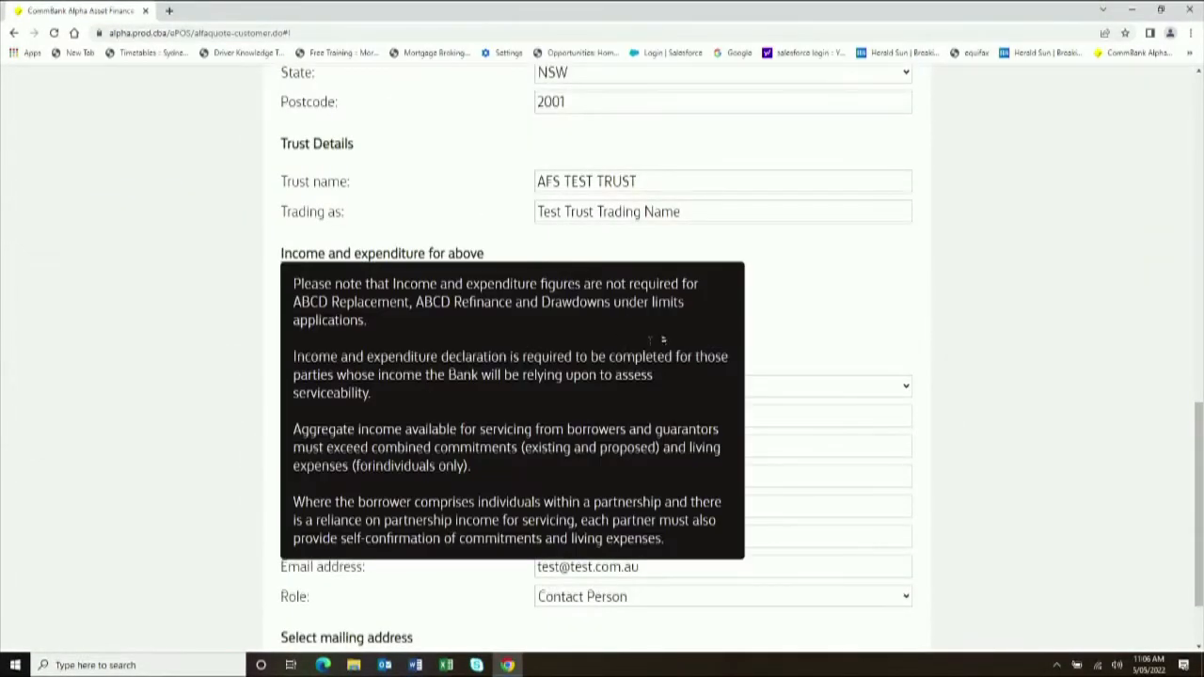
click(579, 294)
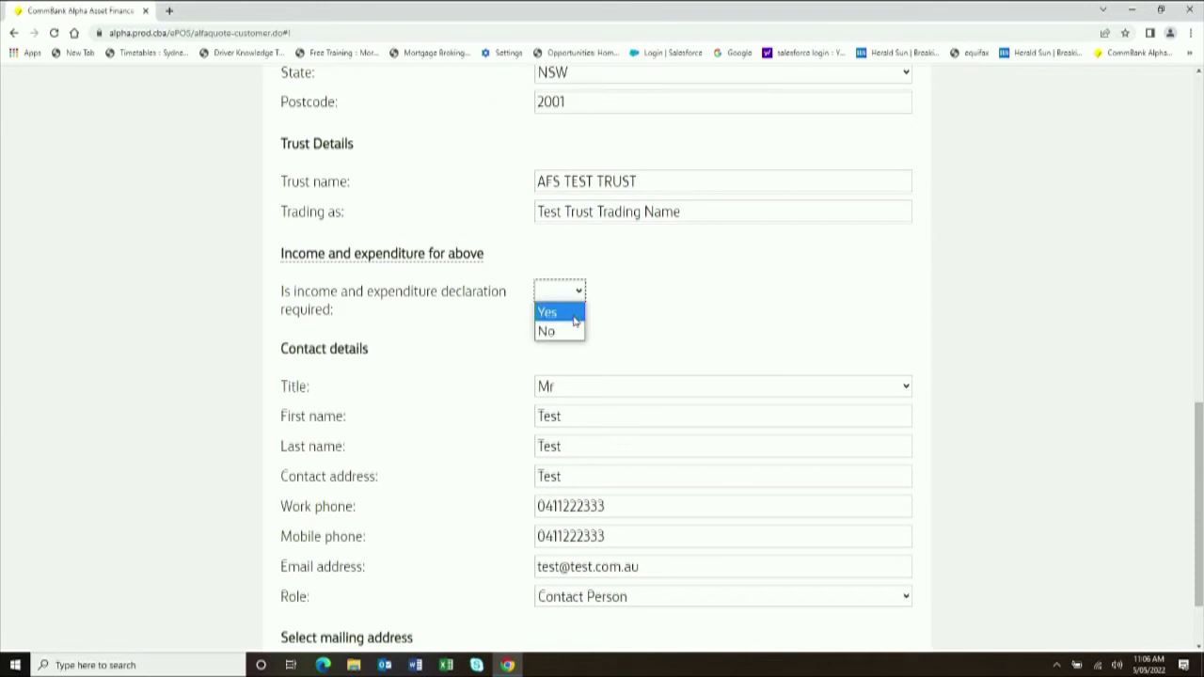
click(571, 310)
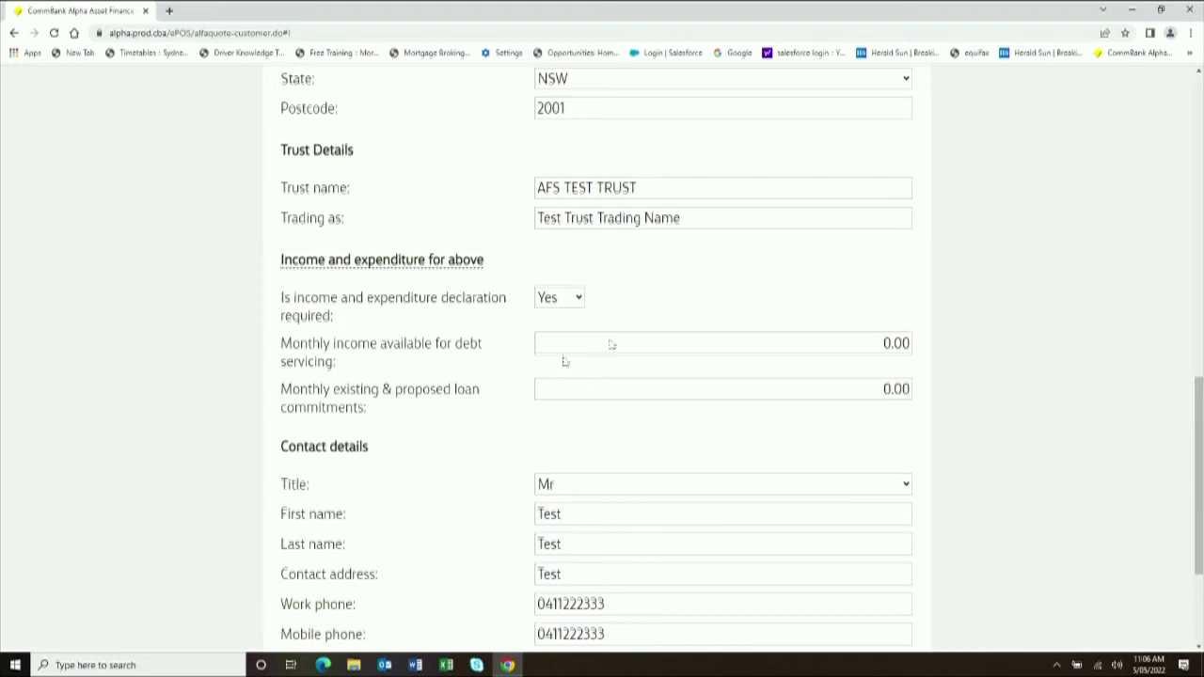
click(871, 341)
text(50000)
click(864, 380)
text(4000)
scroll(833, 103, up, 10)
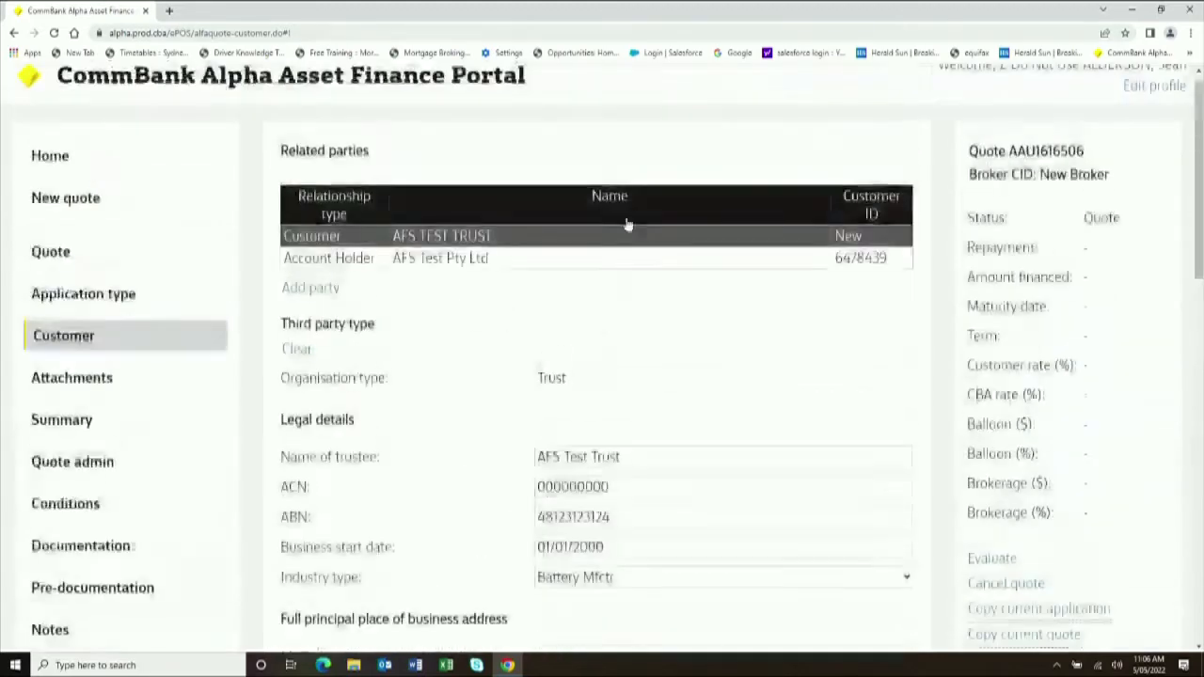
- Open the AFS Test Pty Ltd Account Holder details and set its income declaration to No
click(518, 261)
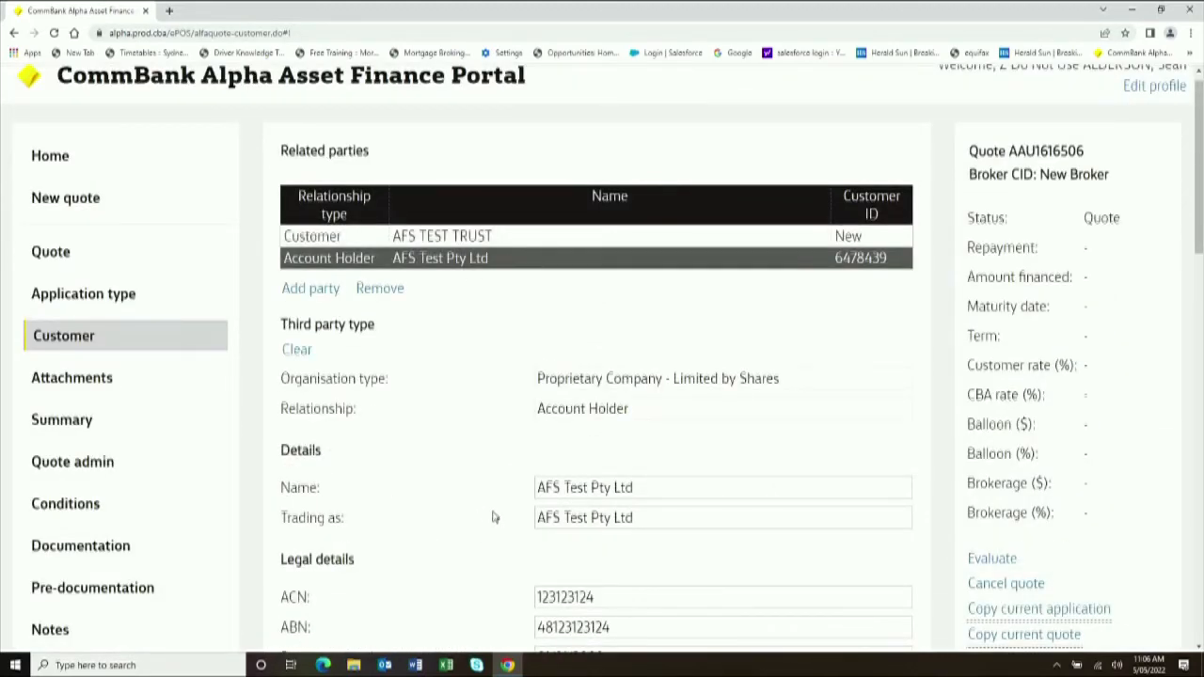
scroll(493, 517, down, 15)
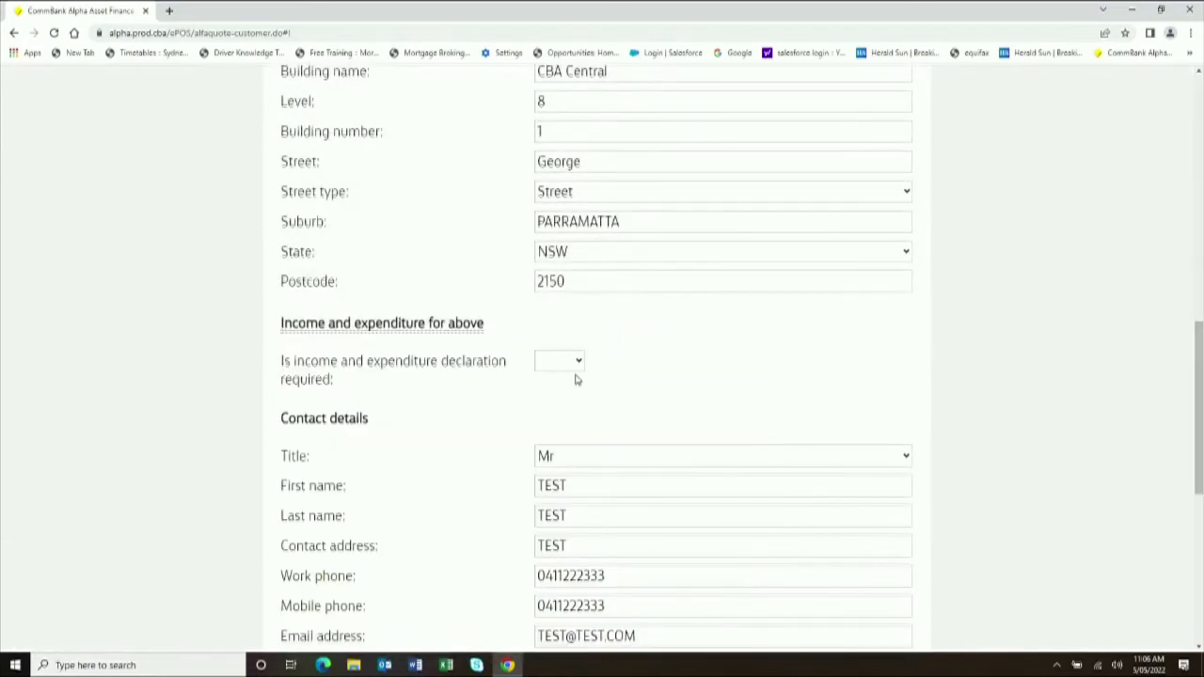
click(580, 365)
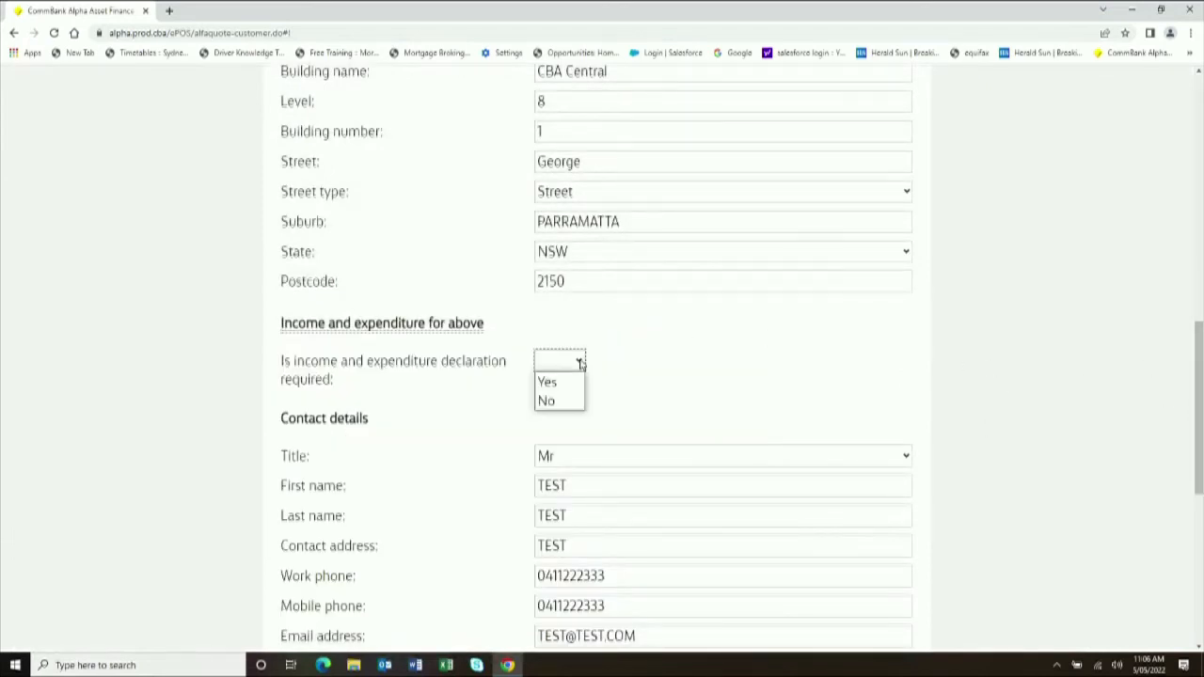
click(568, 401)
scroll(948, 348, up, 1)
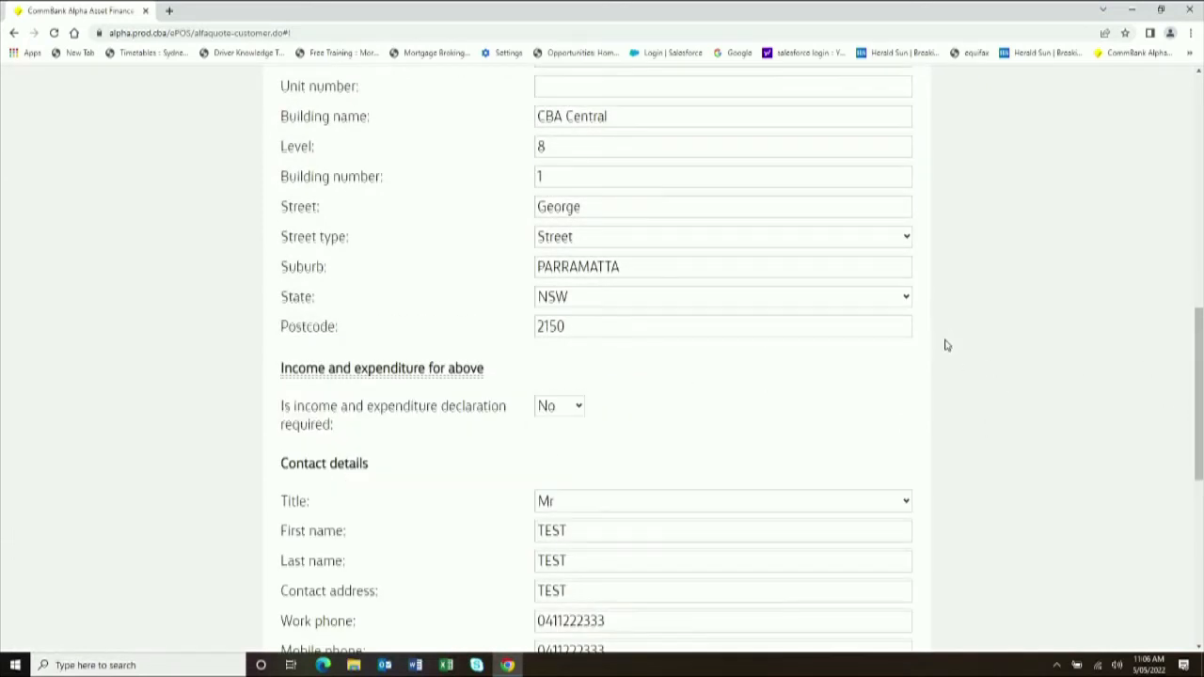
scroll(1059, 363, up, 12)
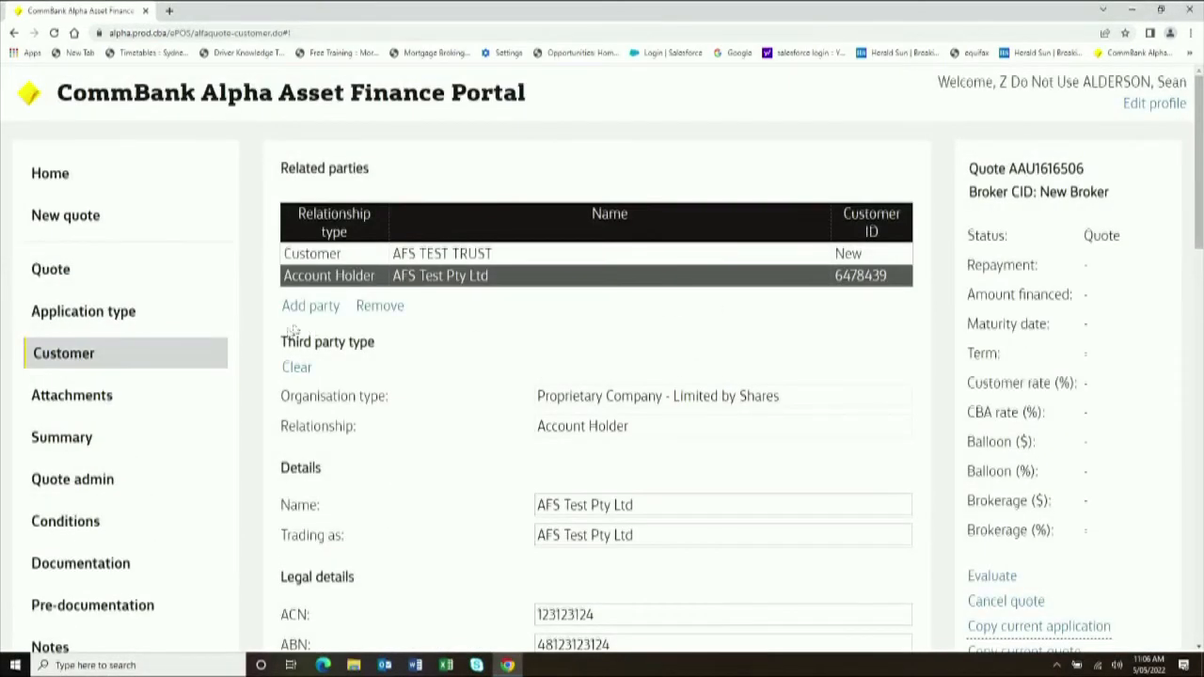
- Add a new Individual party by searching the person's first and last name and selecting the match
click(306, 309)
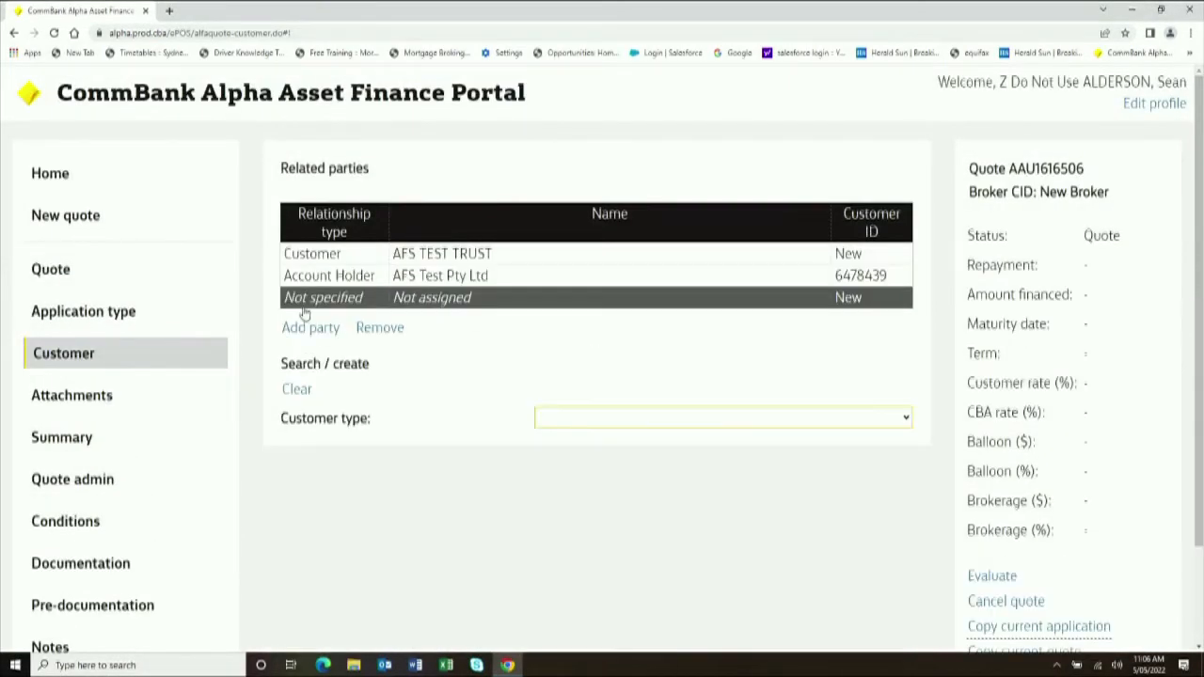
click(643, 417)
click(638, 456)
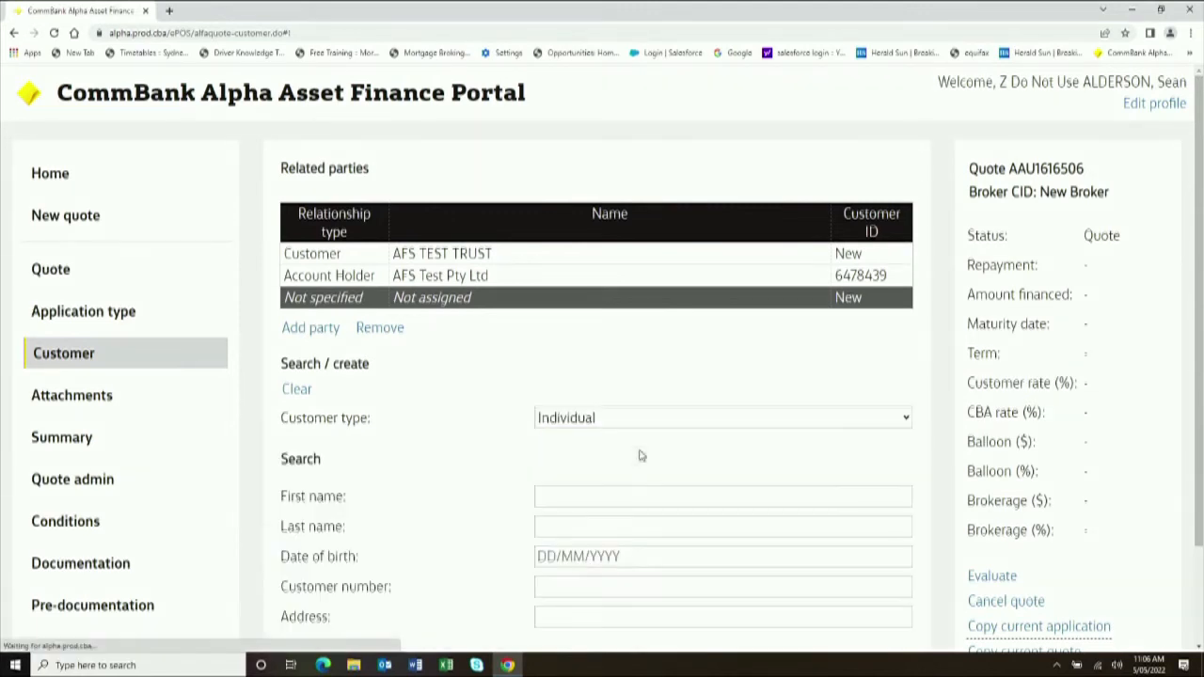
scroll(639, 454, down, 1)
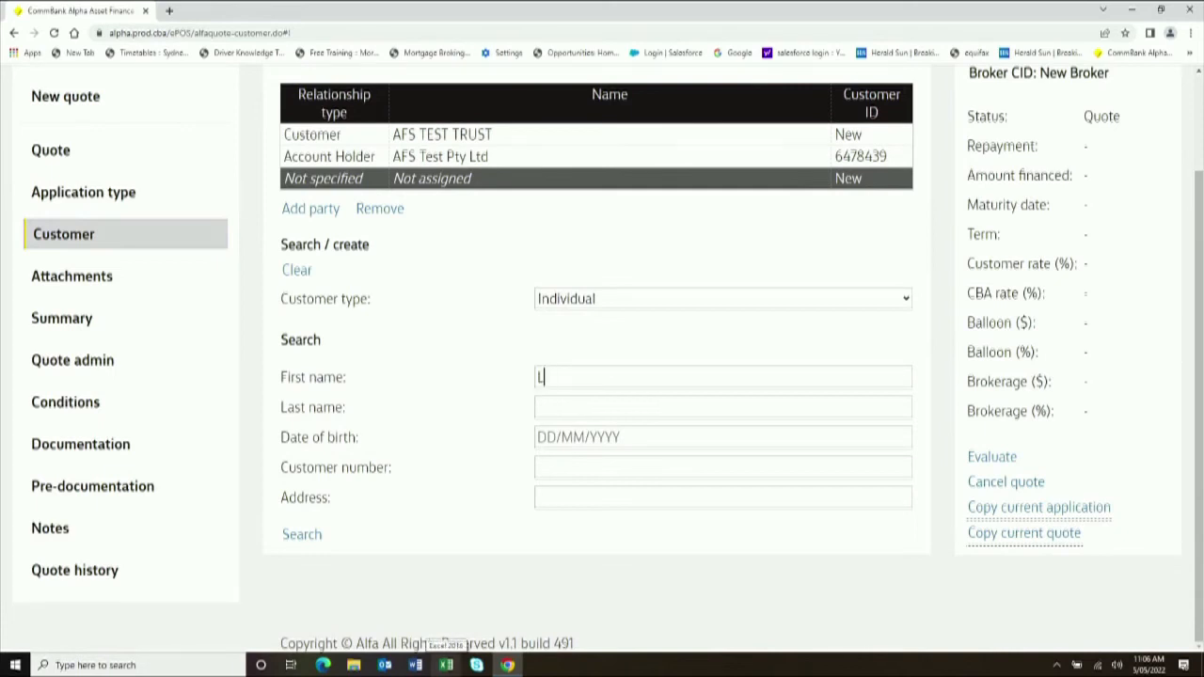
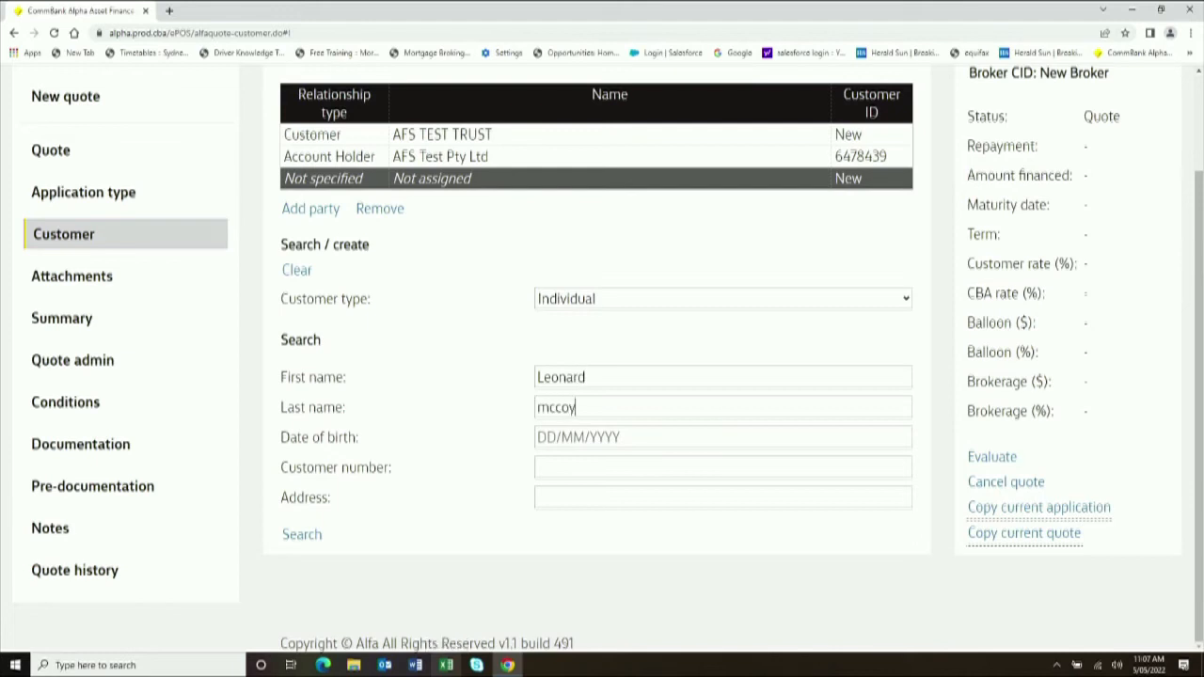
click(292, 538)
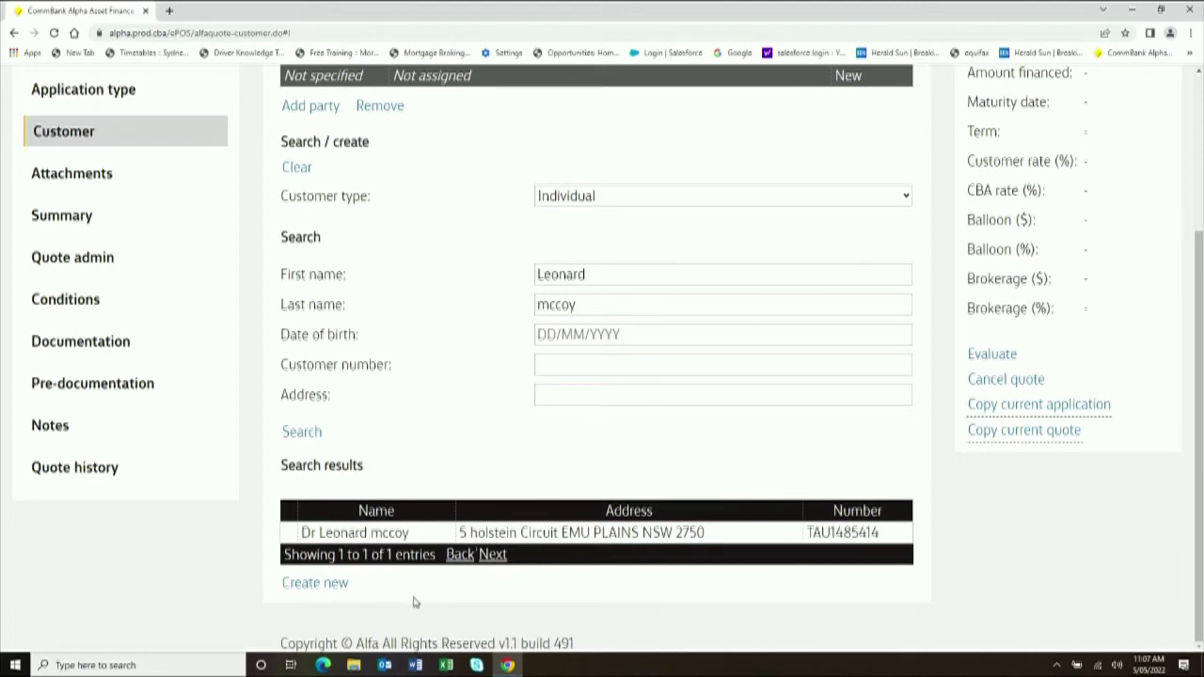
click(393, 534)
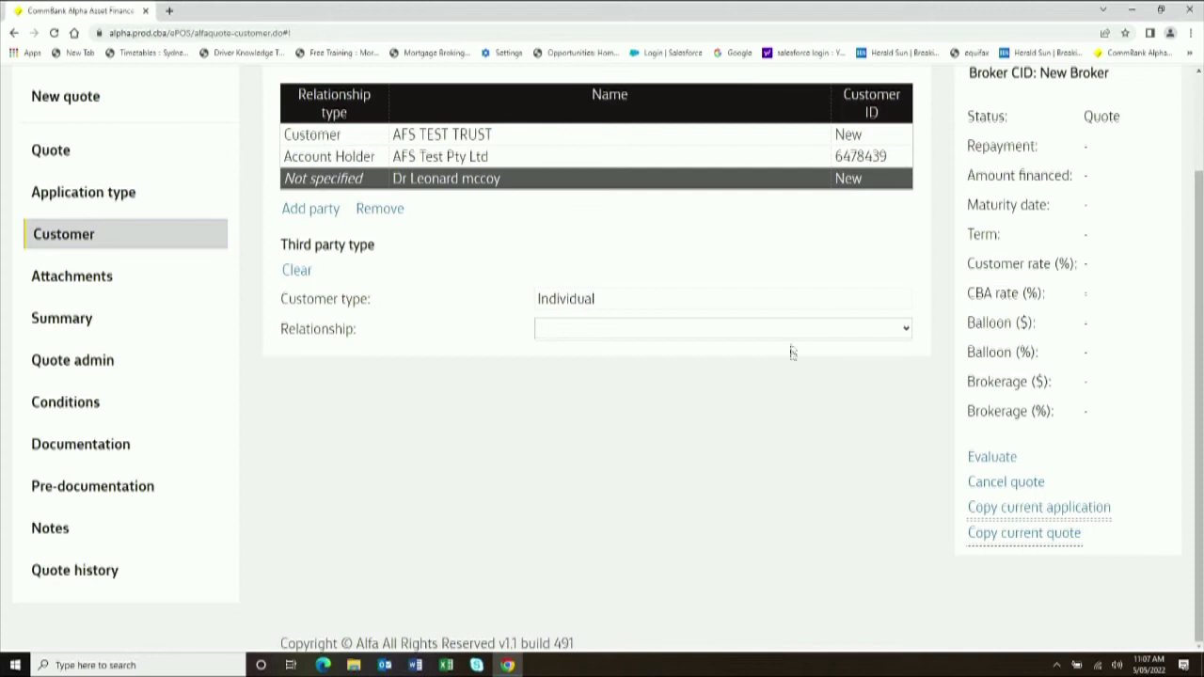
- Set the new individual party's relationship type to Guarantee - Individual
click(796, 330)
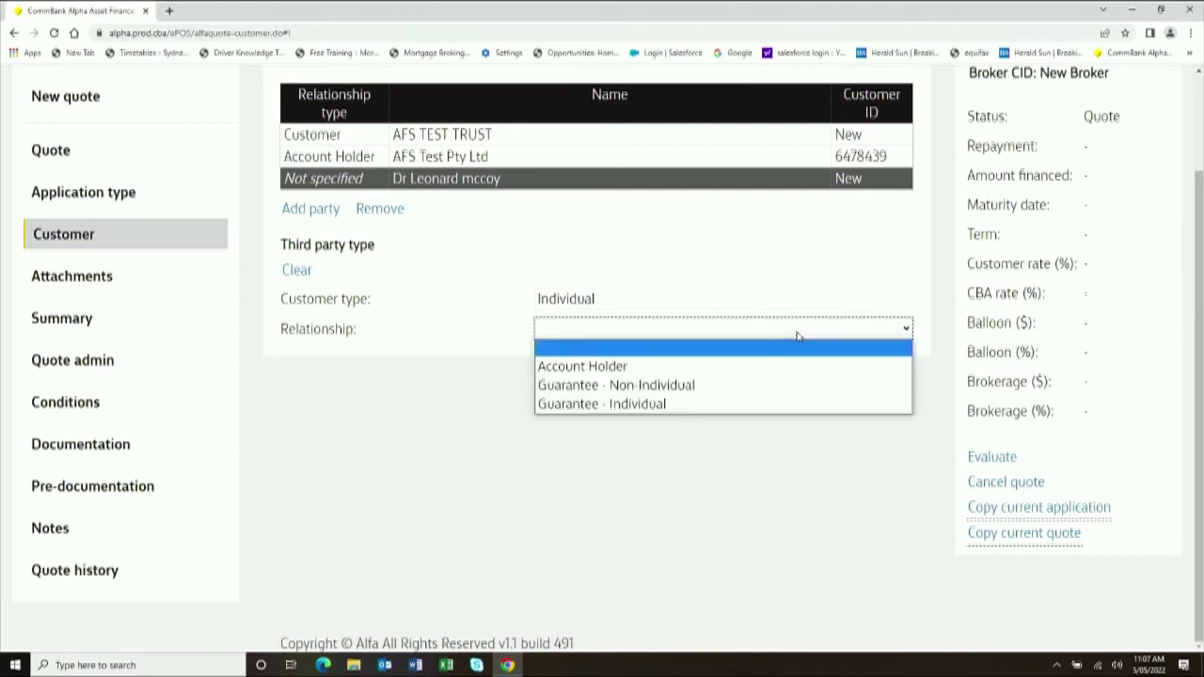
click(796, 404)
scroll(799, 466, down, 5)
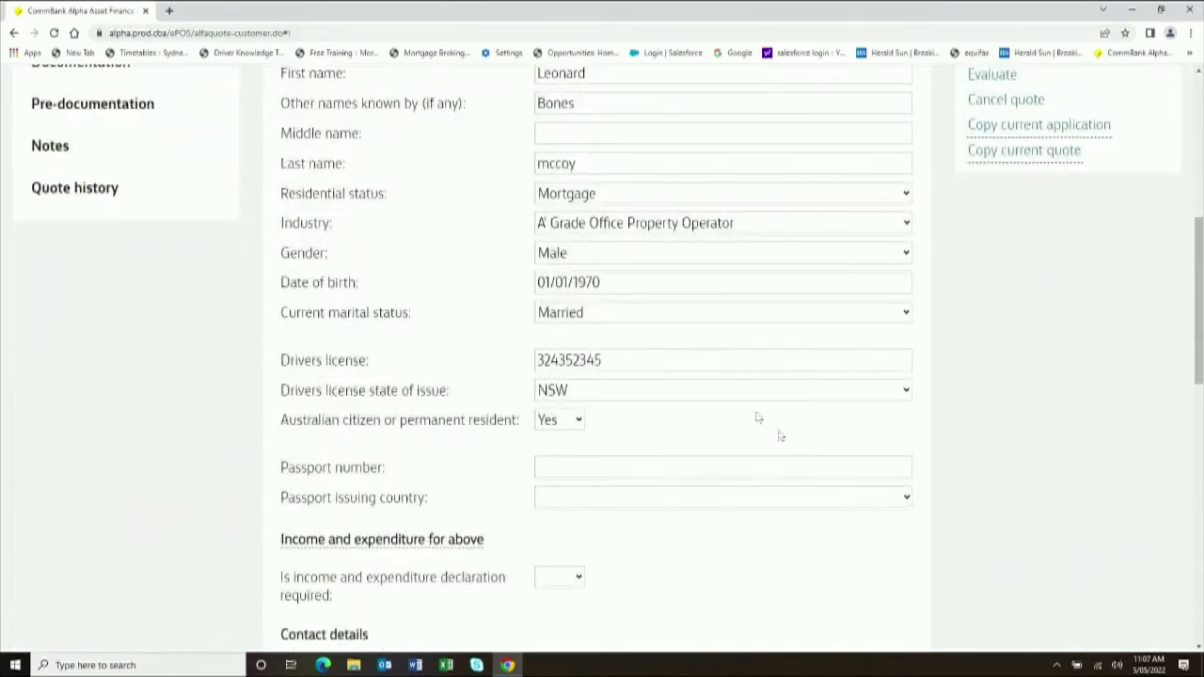
scroll(740, 381, down, 3)
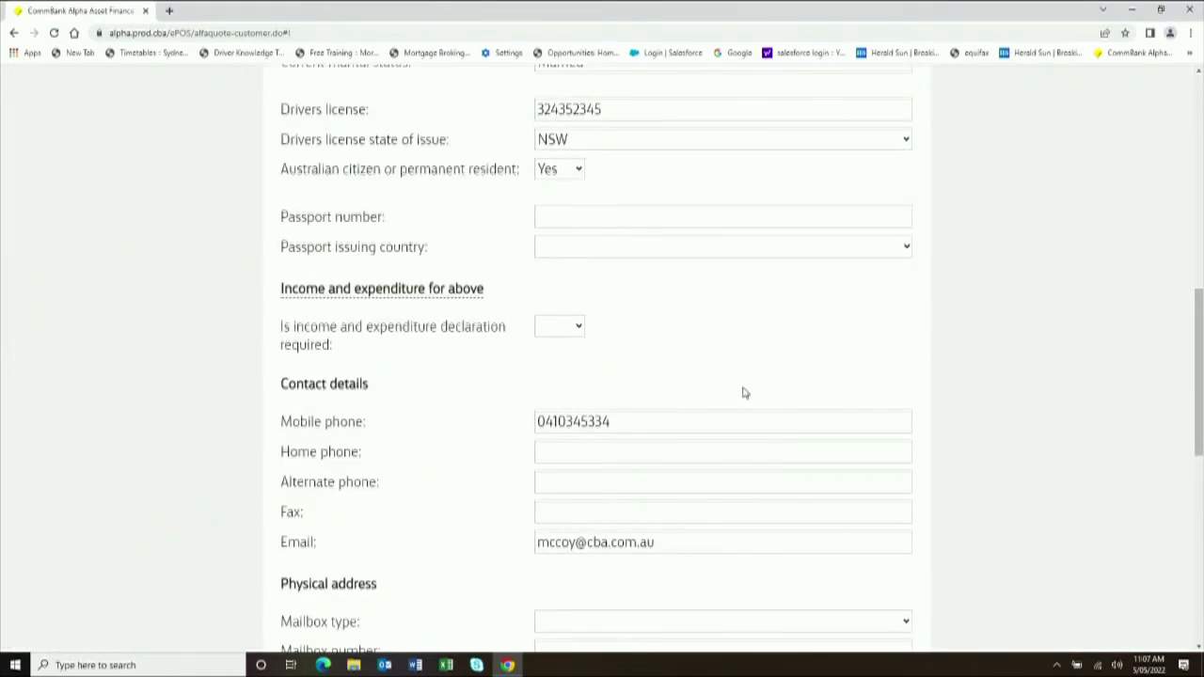
scroll(696, 390, down, 5)
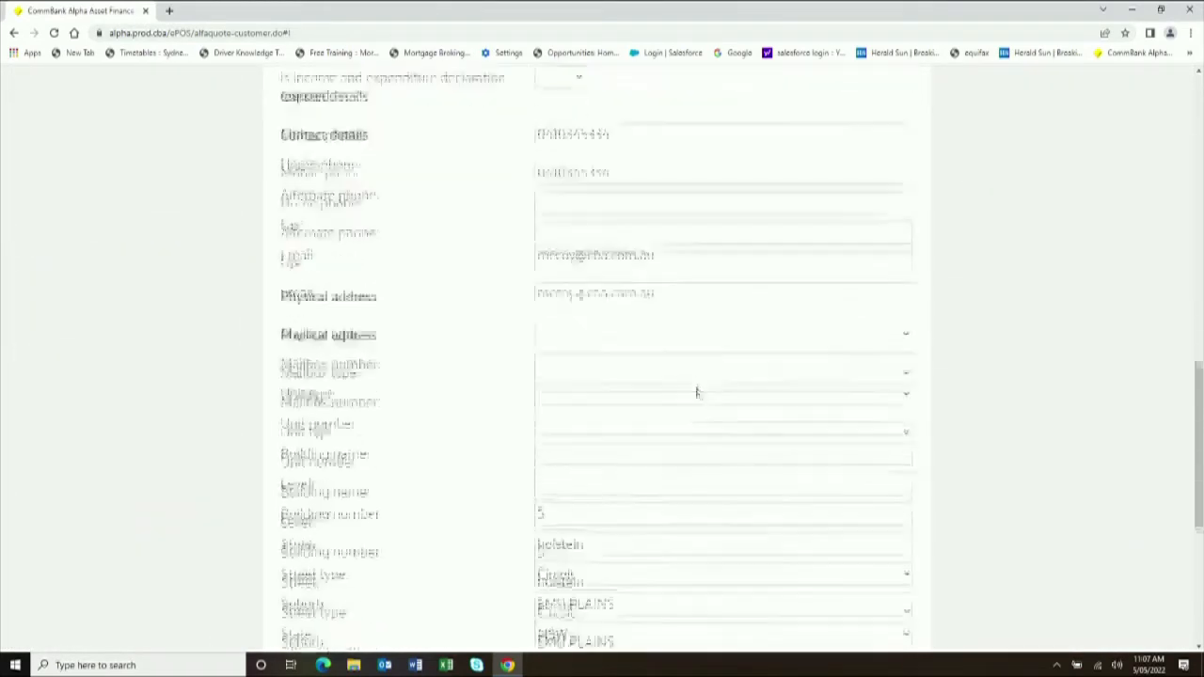
scroll(714, 389, up, 6)
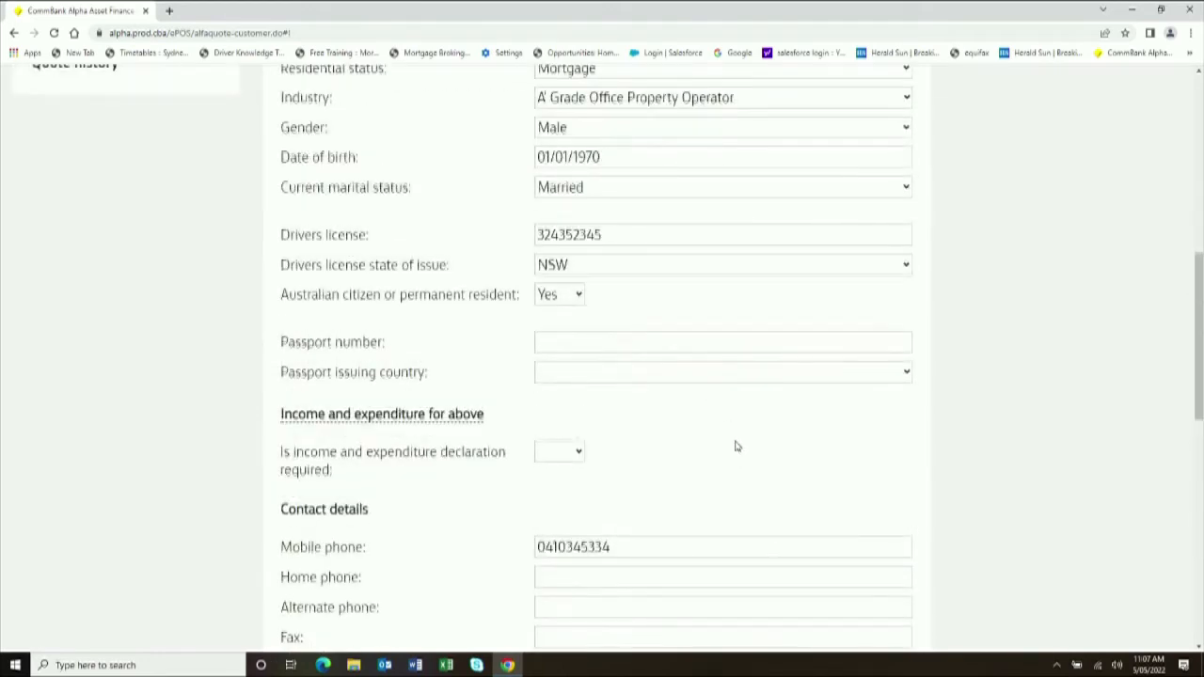
- Set the guarantor's income and expenditure declaration to No and re-evaluate the quote
click(578, 455)
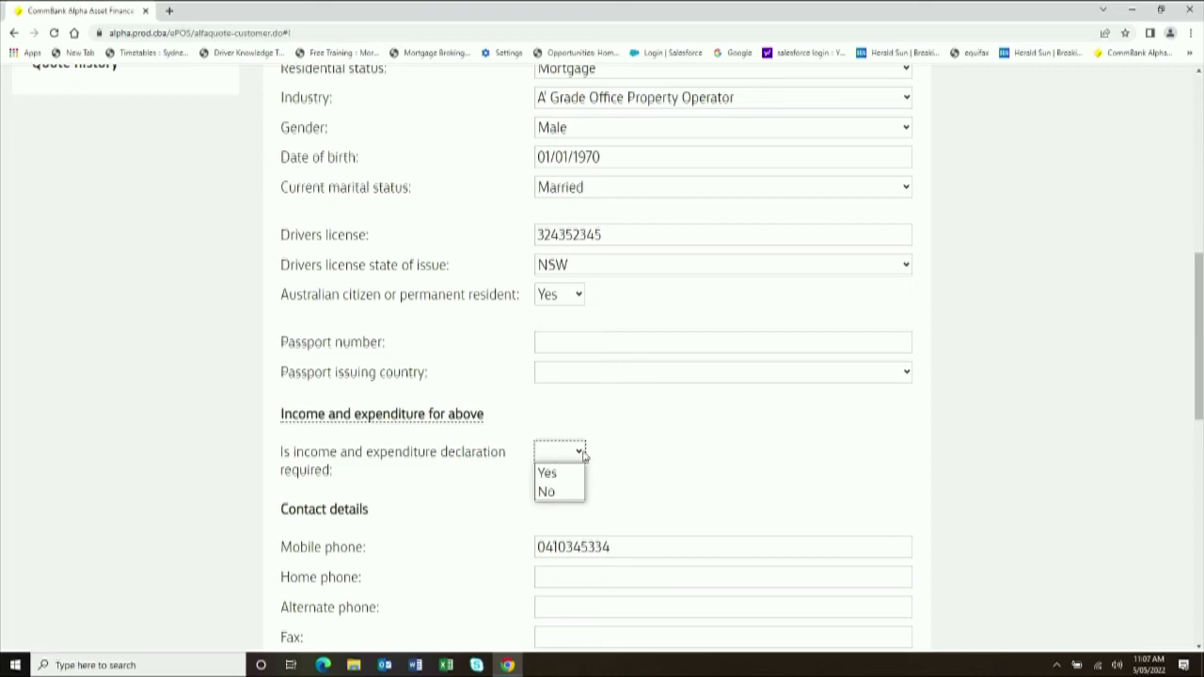
click(572, 492)
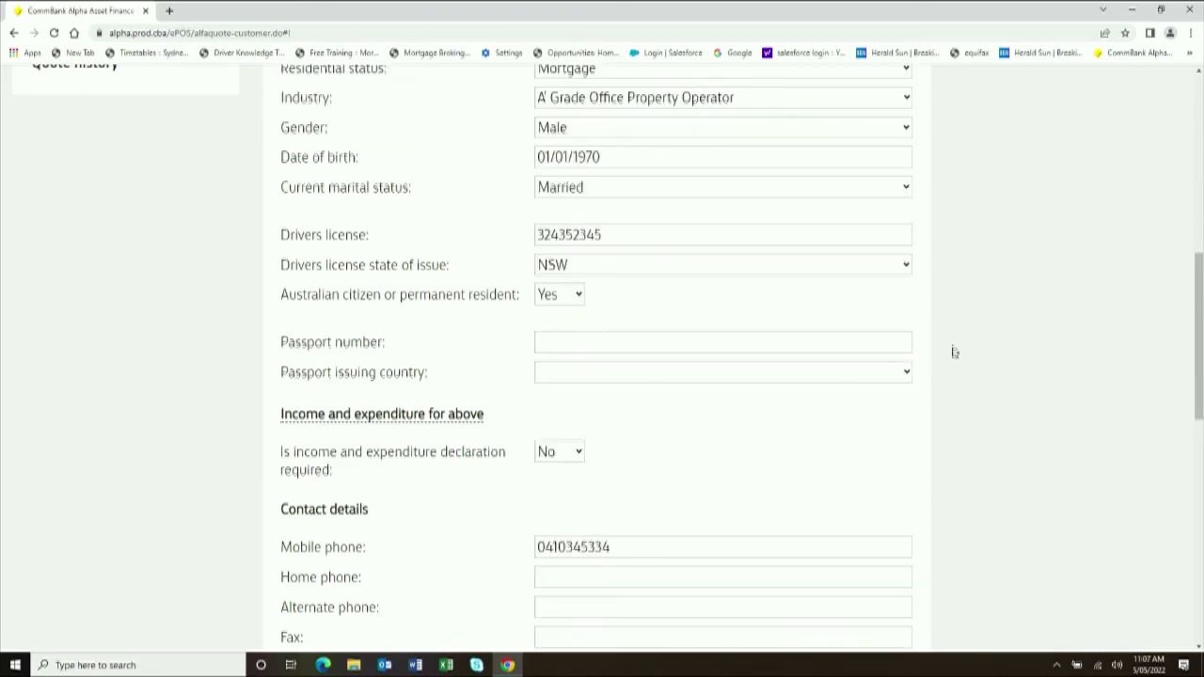
scroll(1030, 387, up, 4)
scroll(740, 422, up, 3)
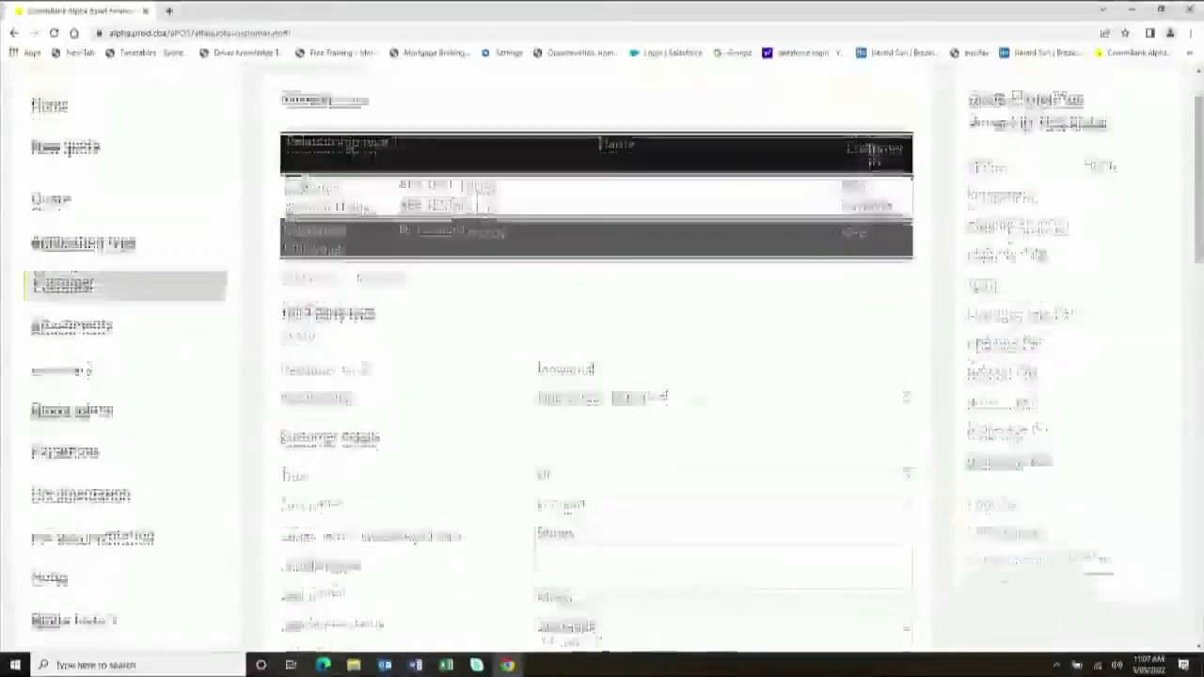
scroll(934, 458, down, 1)
click(987, 390)
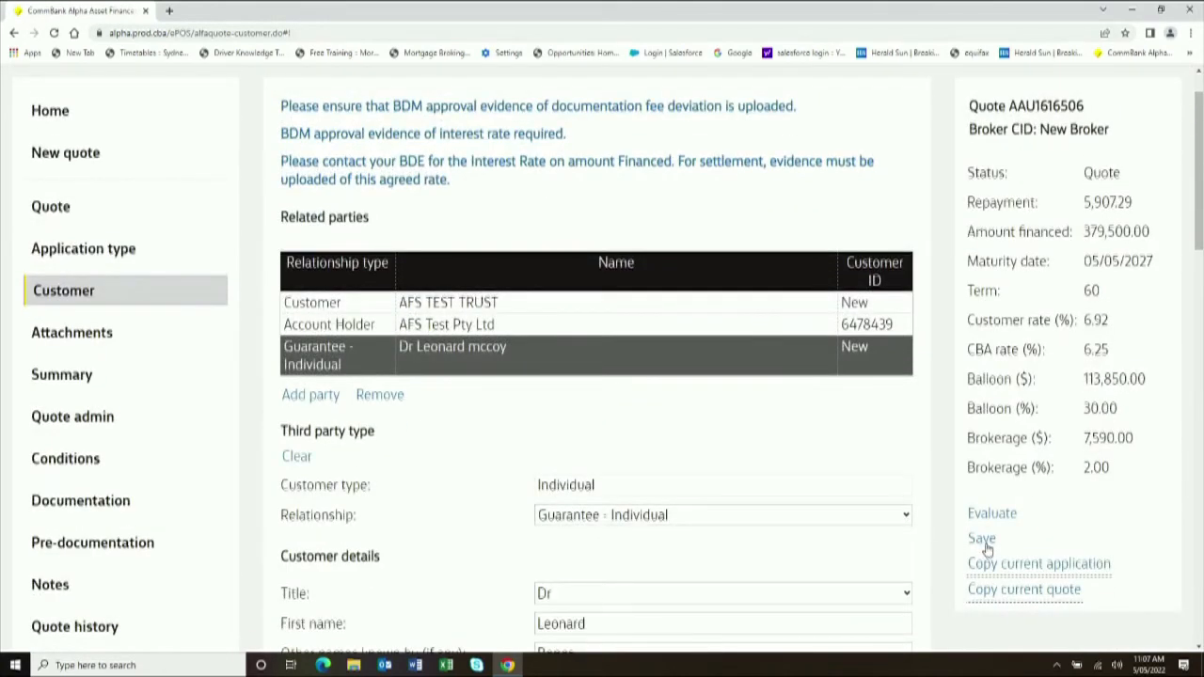
click(981, 538)
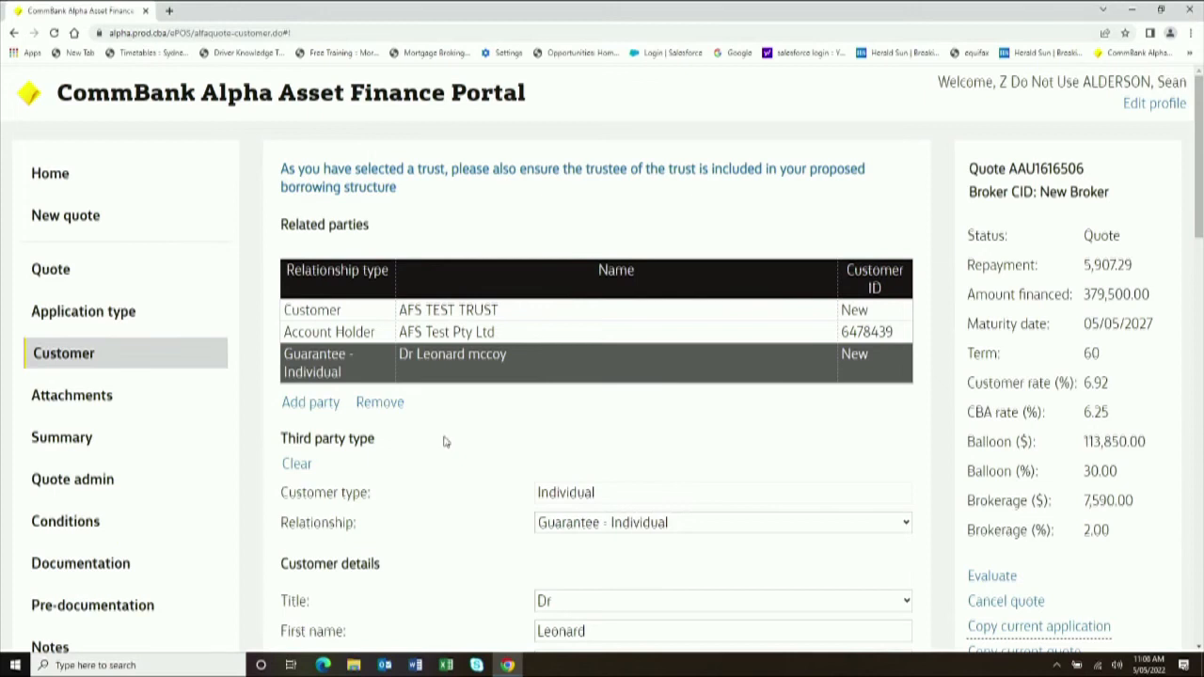
scroll(448, 442, down, 2)
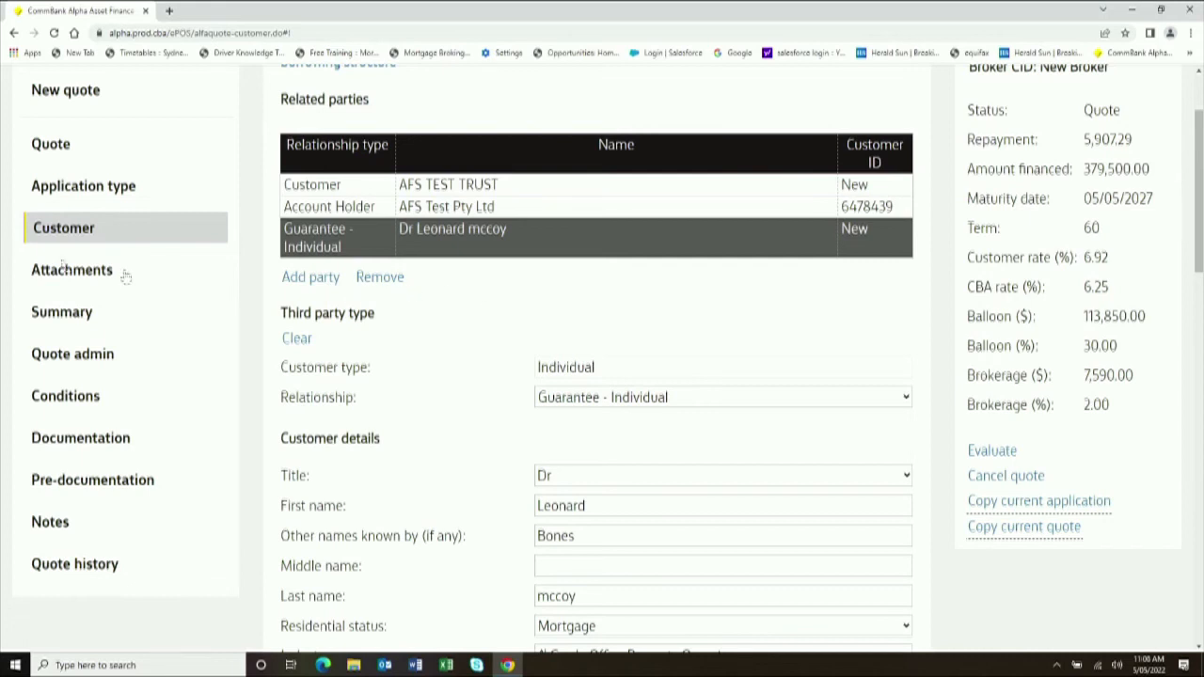
click(74, 271)
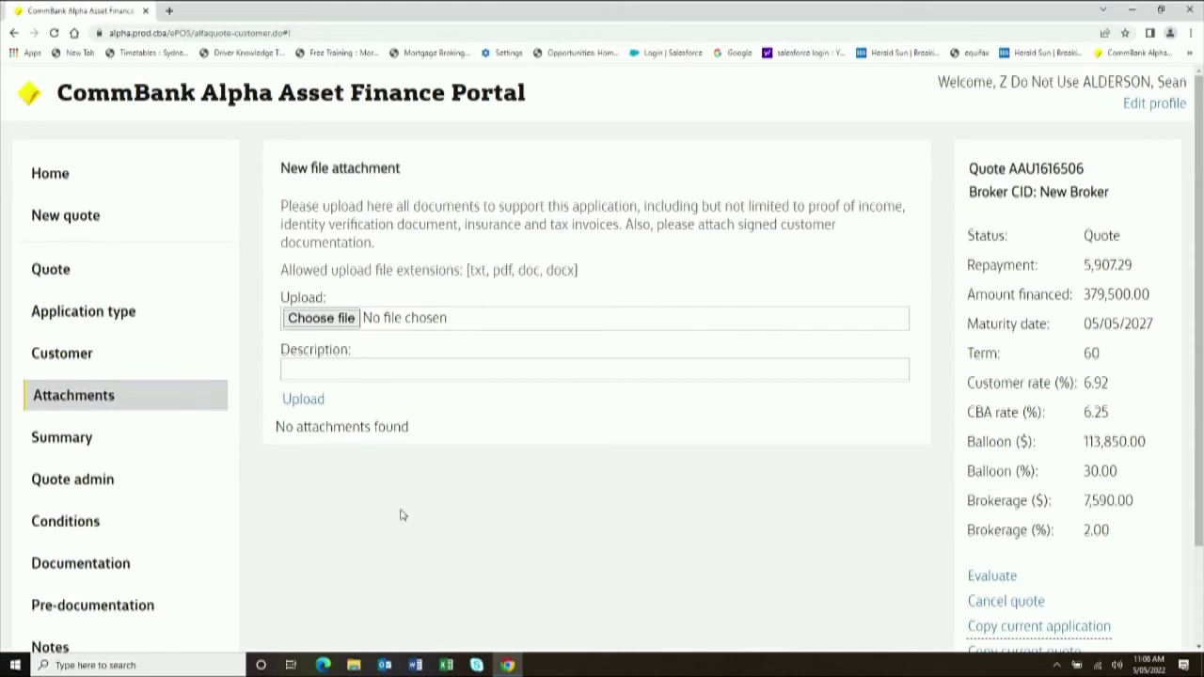
scroll(404, 503, down, 2)
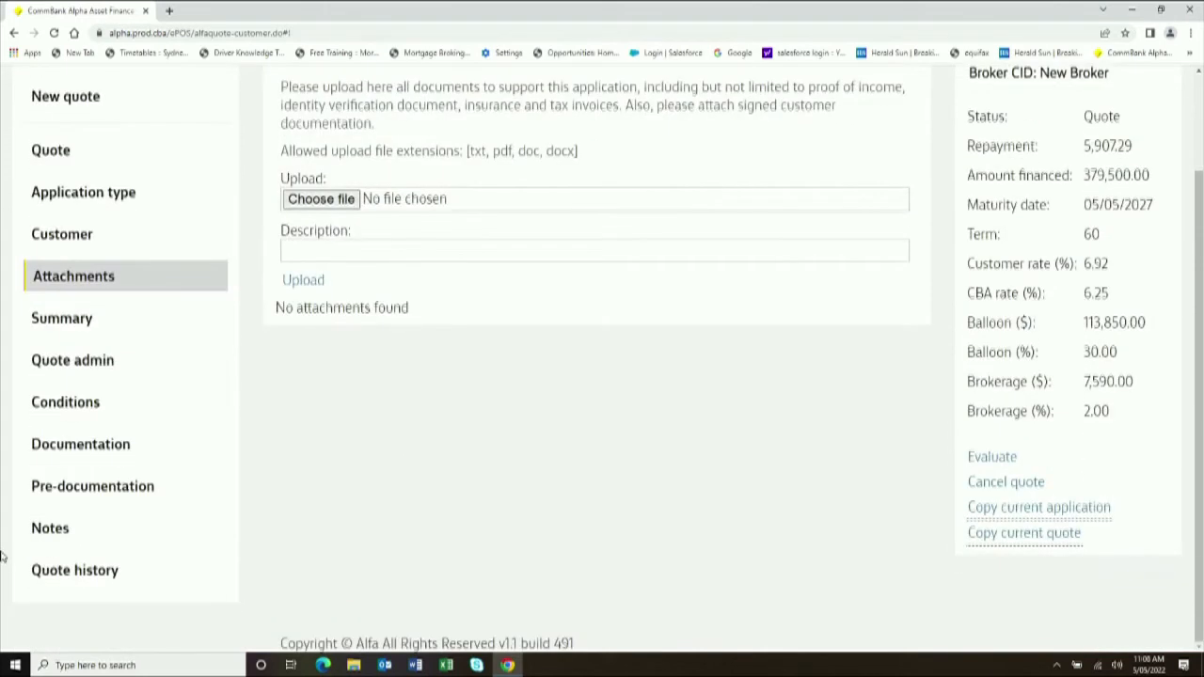
click(55, 530)
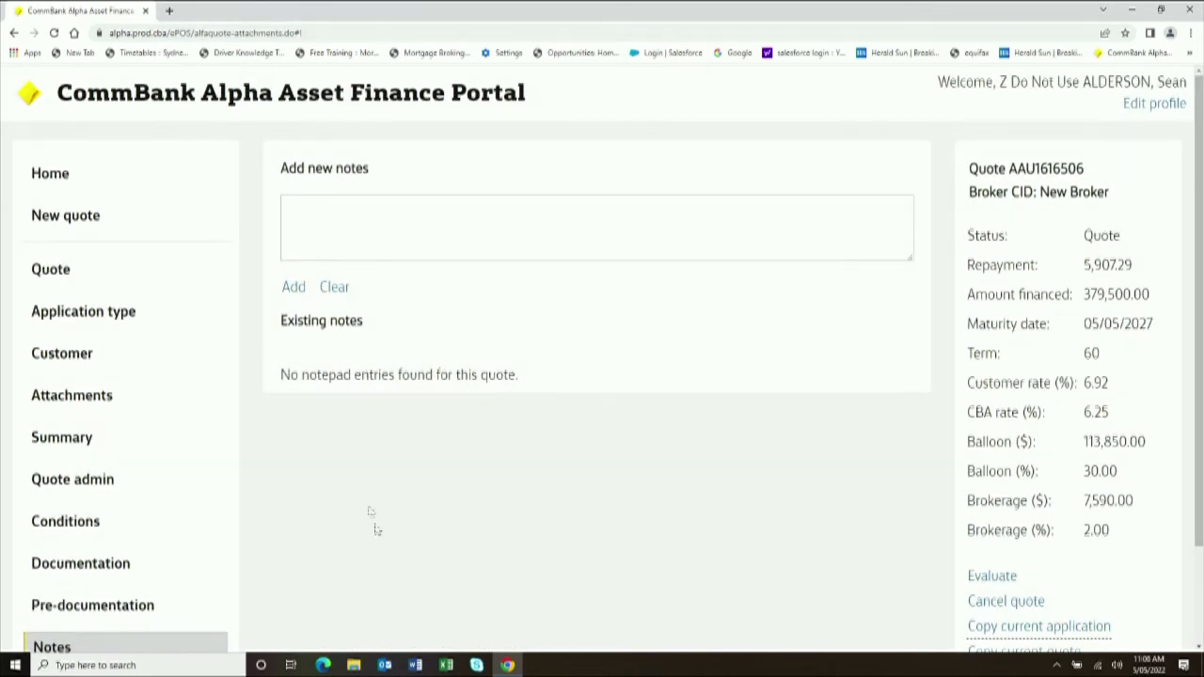
click(303, 207)
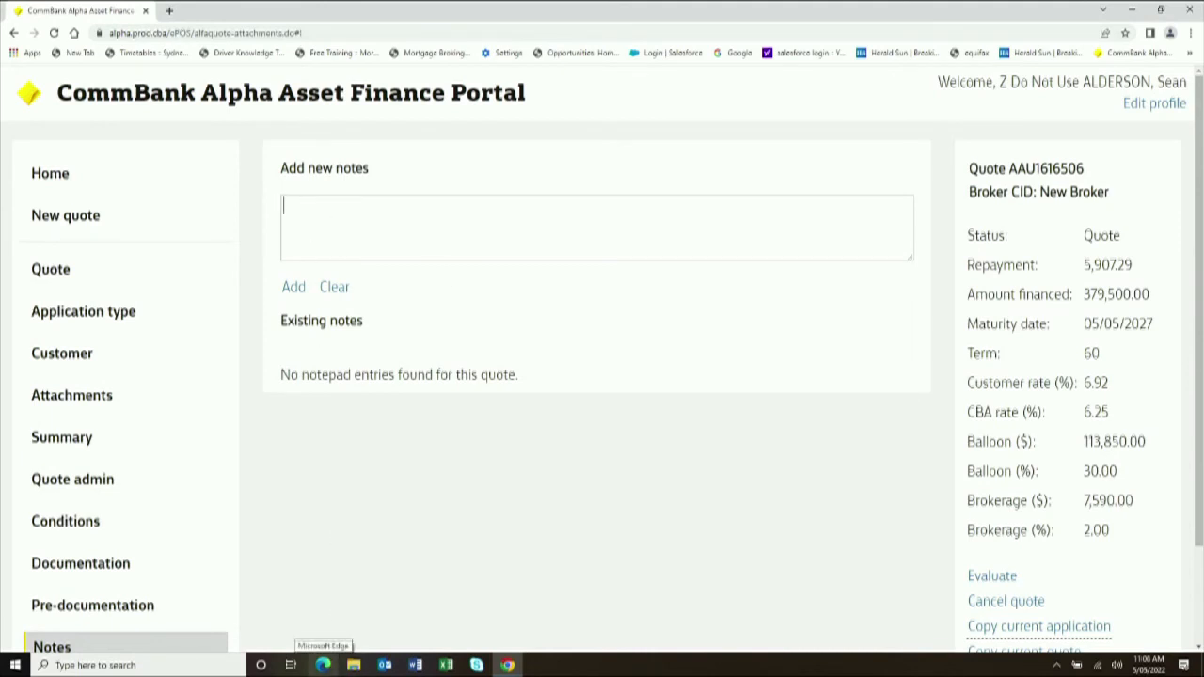
text(Maximum ba)
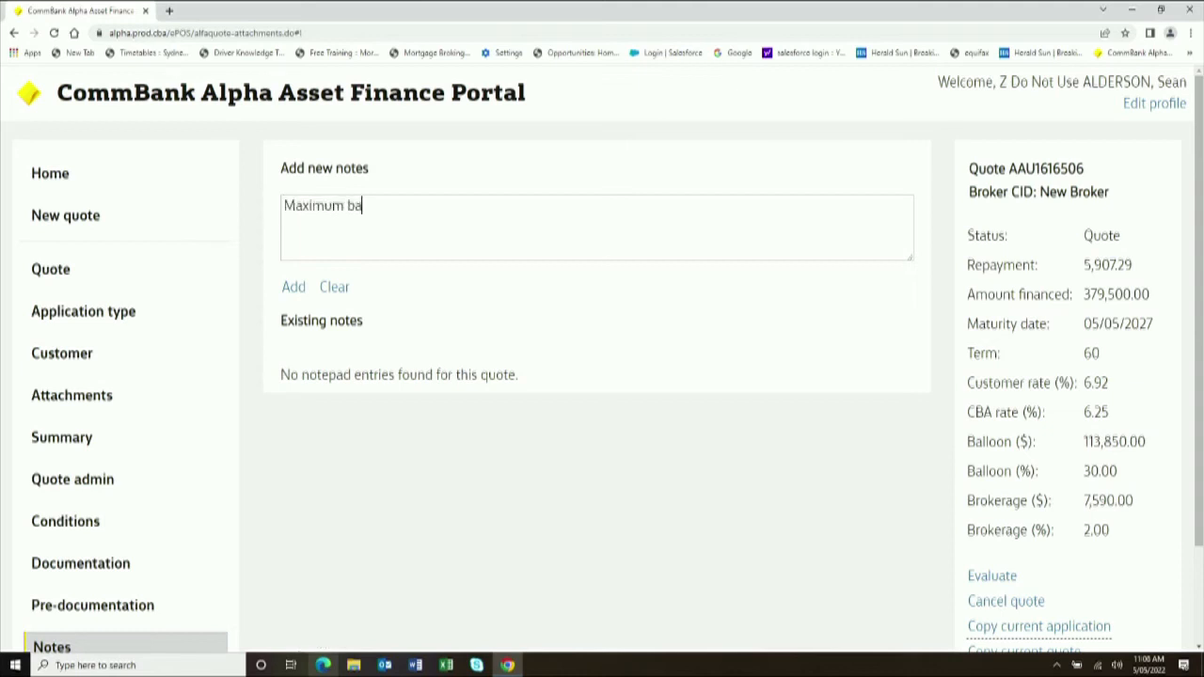
text(lloon avaiulable)
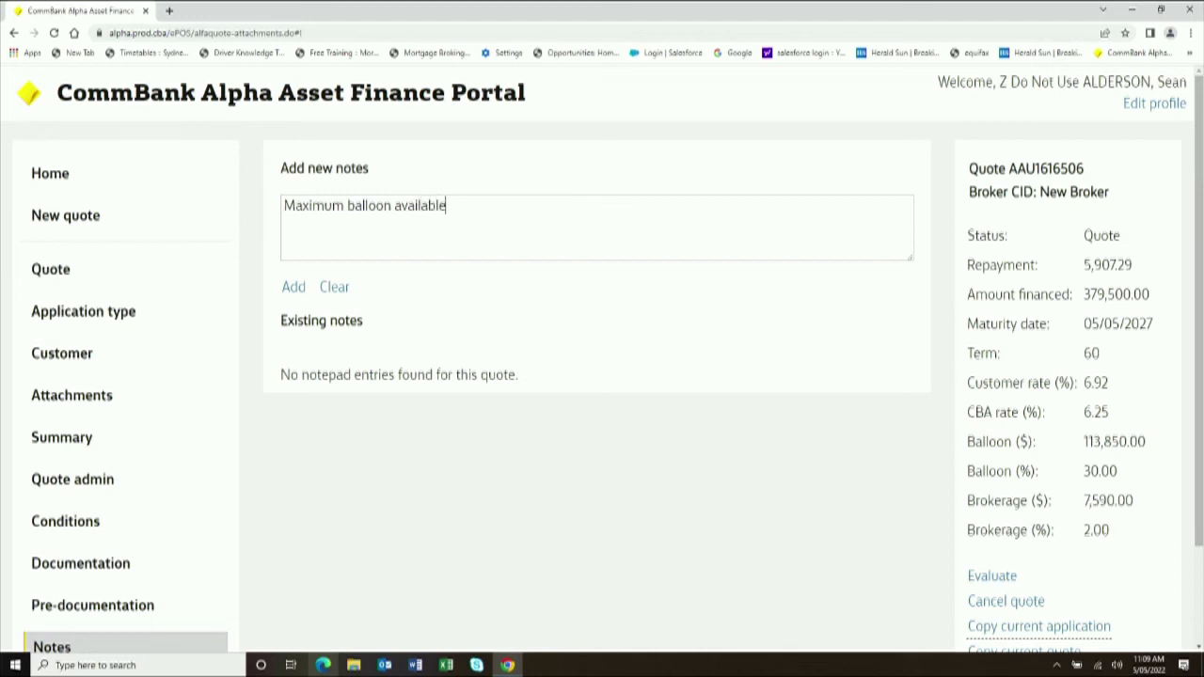
click(294, 287)
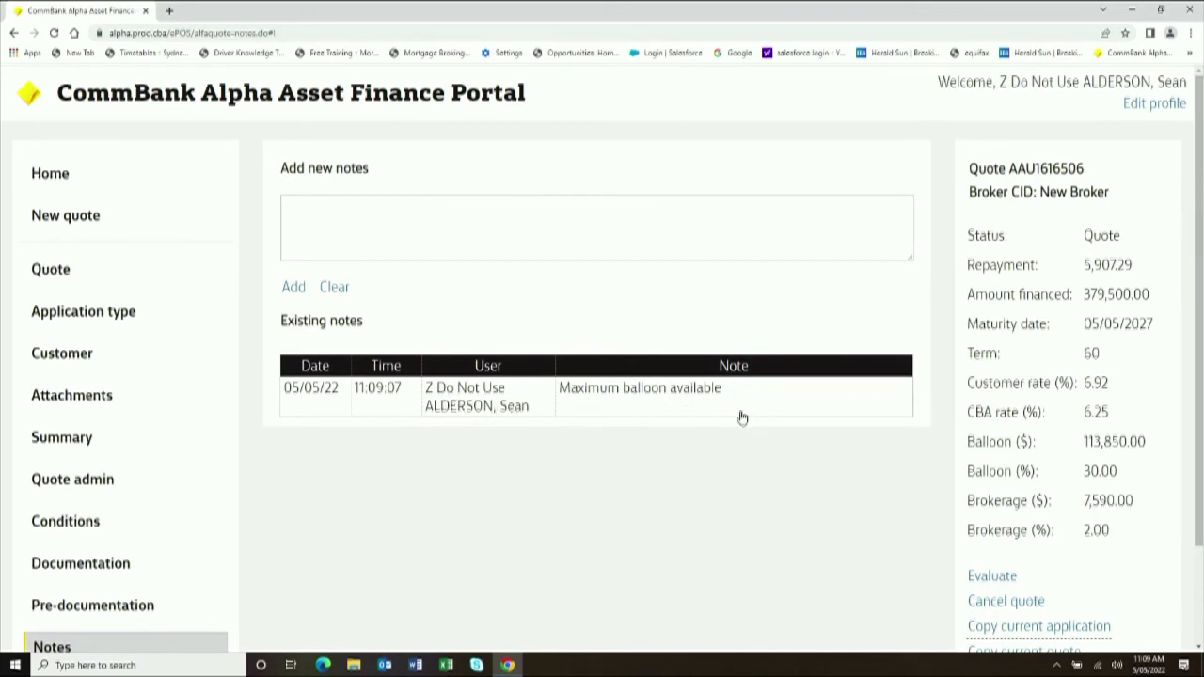
scroll(742, 418, down, 2)
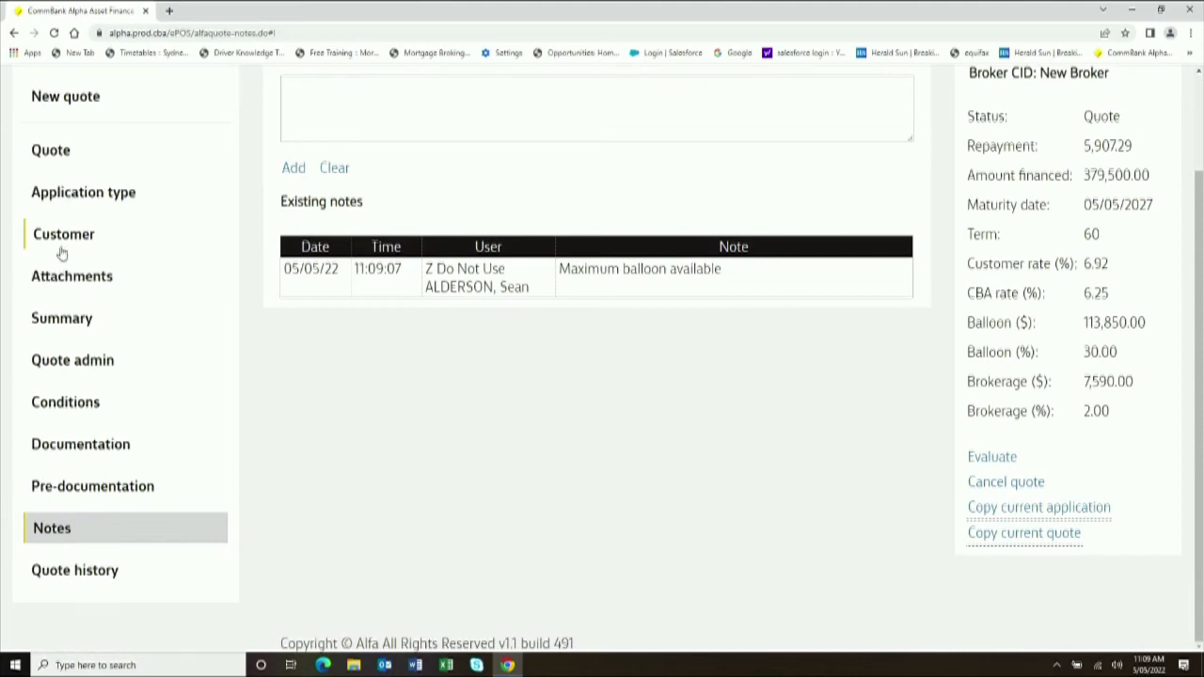
- Review the Summary's equipment, finance, income, rental and charge tables, including the 379,500.00 price
click(63, 318)
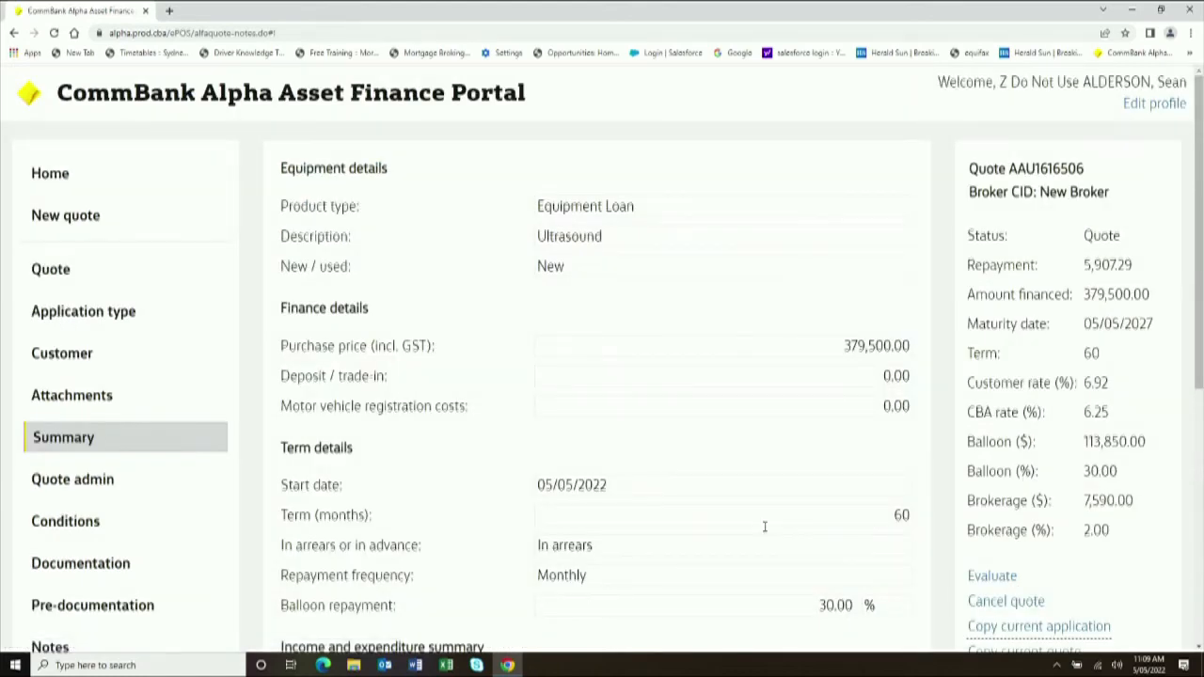
scroll(806, 386, down, 2)
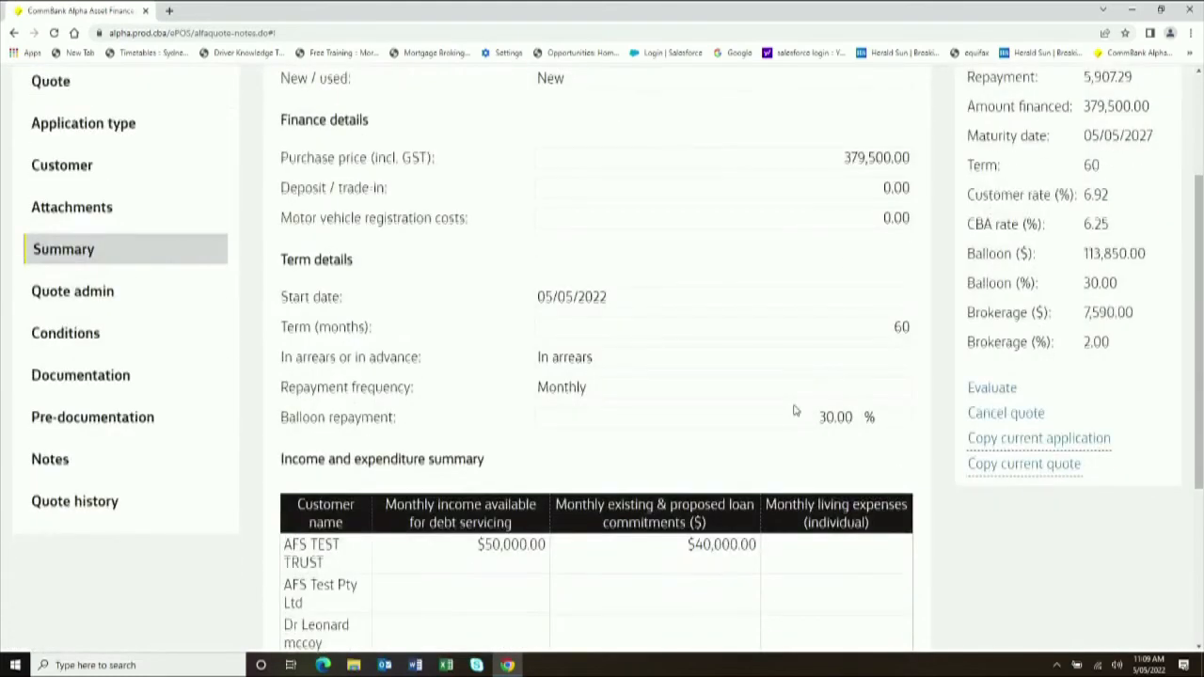
scroll(794, 414, down, 1)
scroll(795, 417, down, 1)
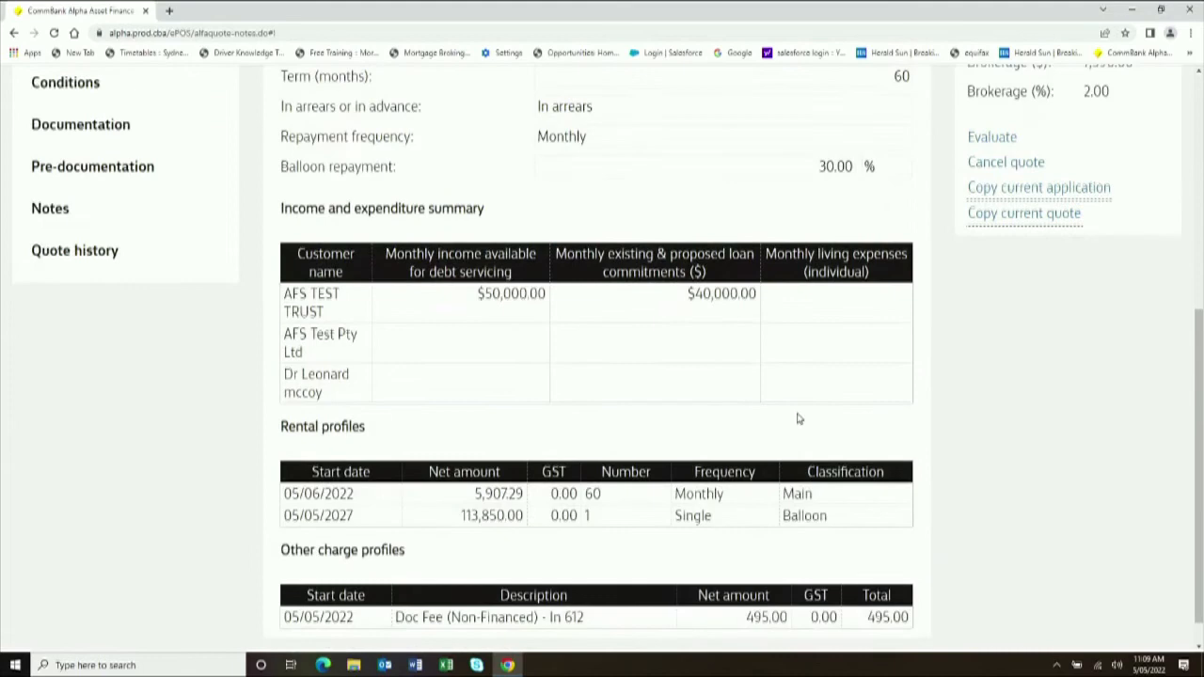
scroll(798, 418, down, 1)
scroll(796, 416, up, 3)
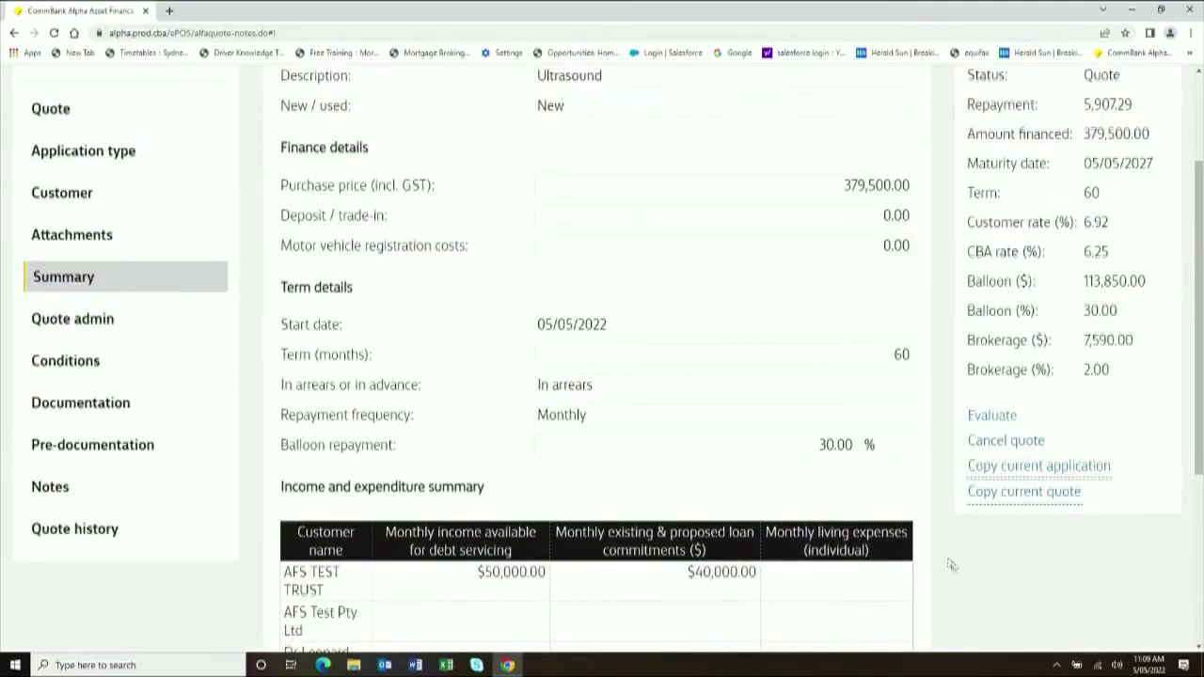
scroll(742, 435, up, 1)
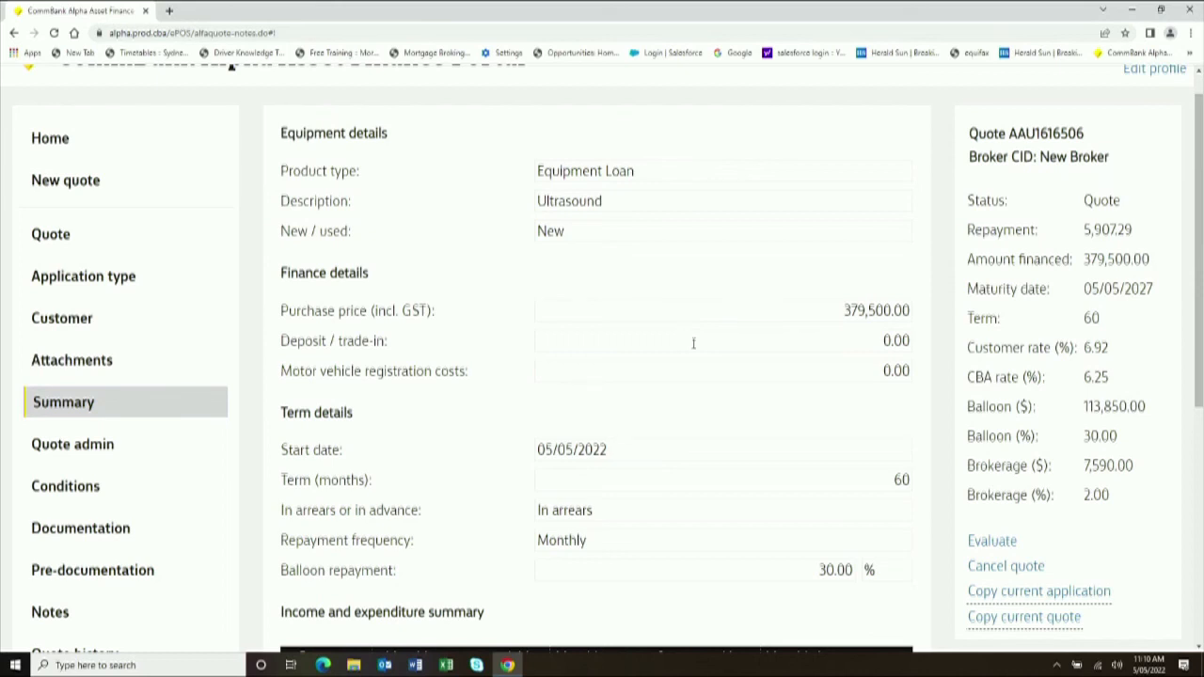
- Review the mostly empty Pre-documentation asset details, then return to Attachments
click(110, 571)
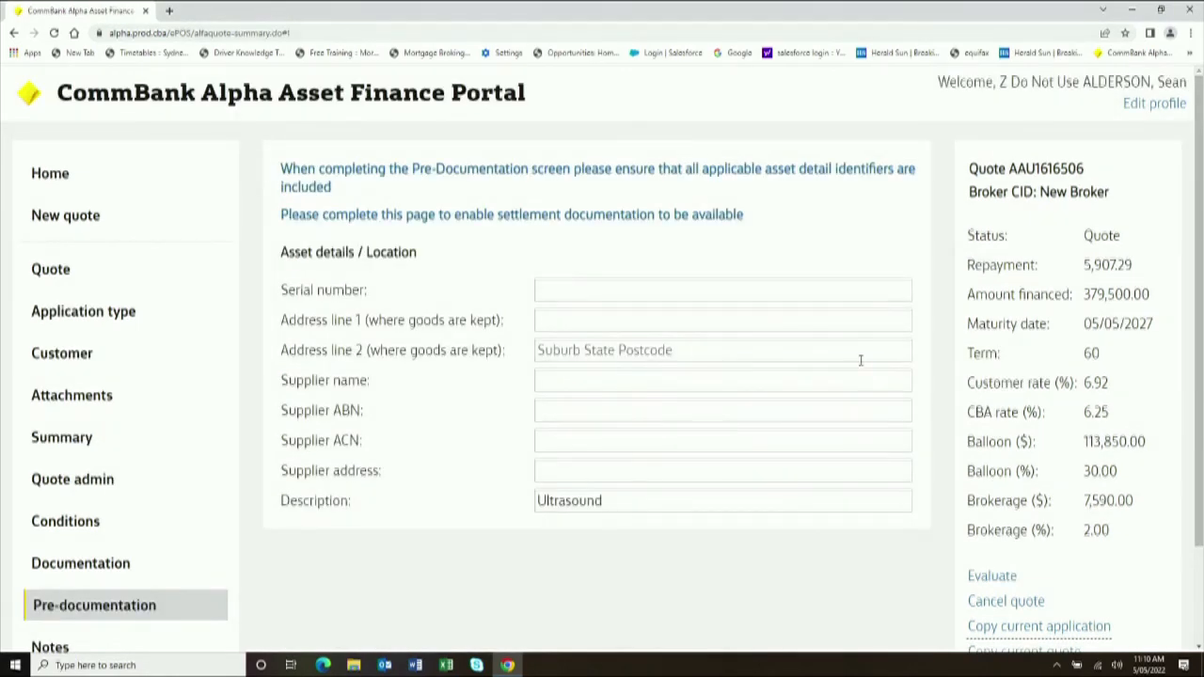
scroll(859, 360, down, 2)
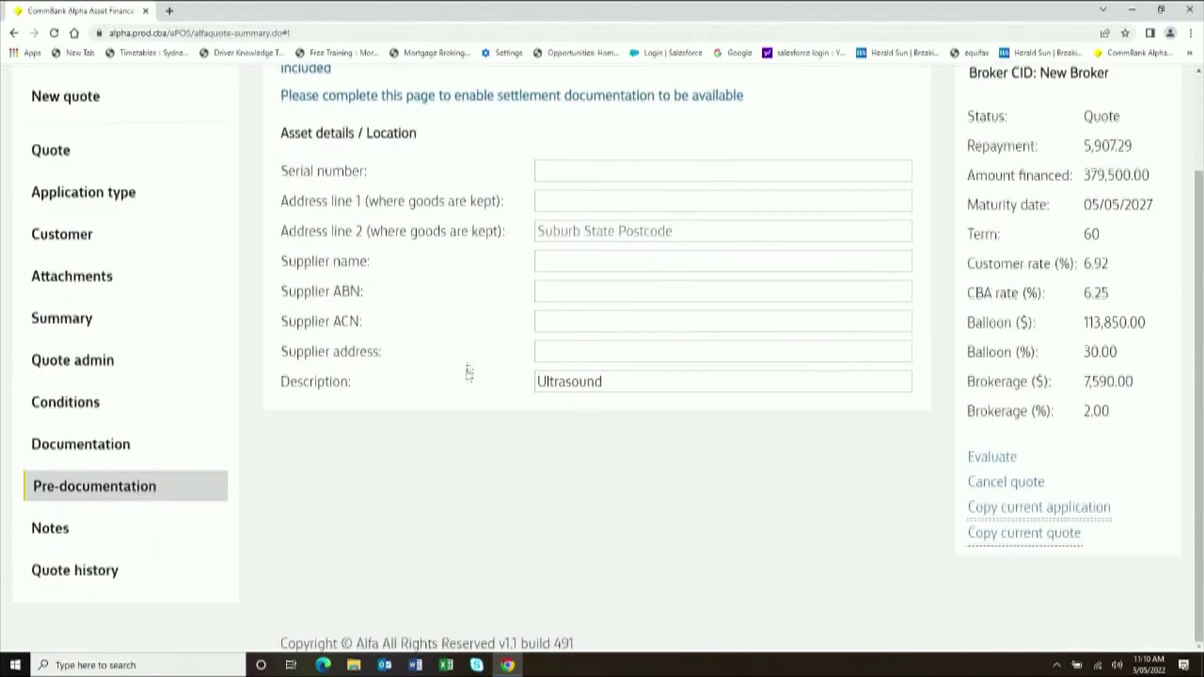
scroll(468, 373, up, 1)
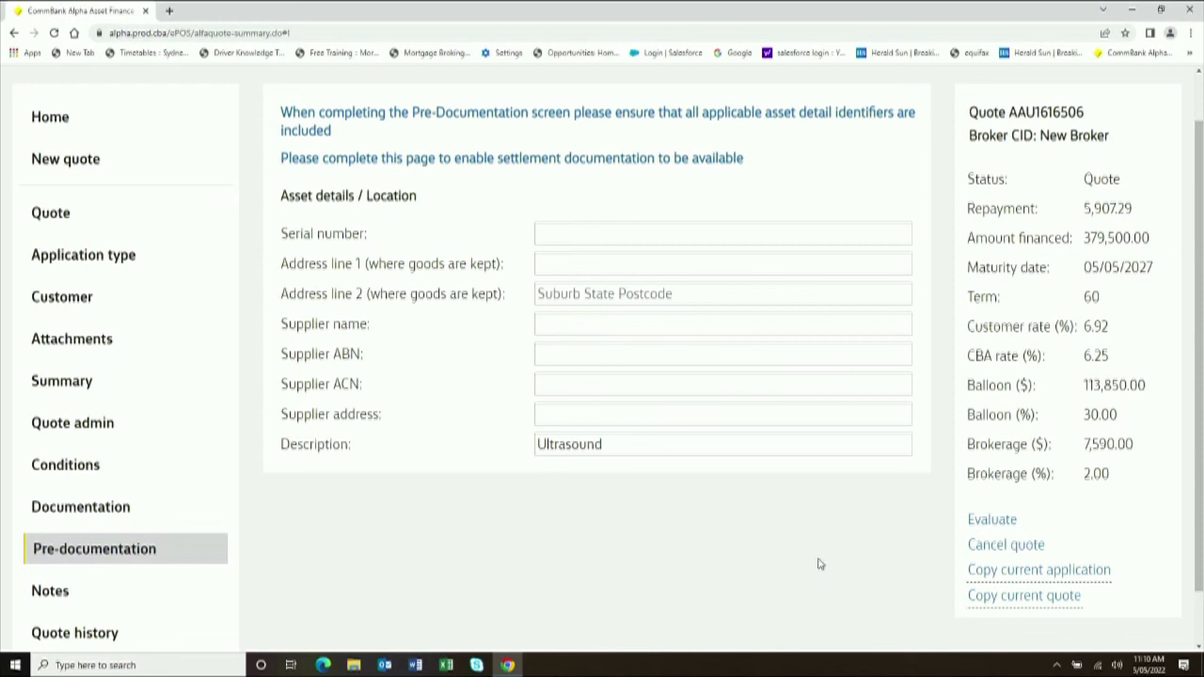
scroll(763, 597, down, 1)
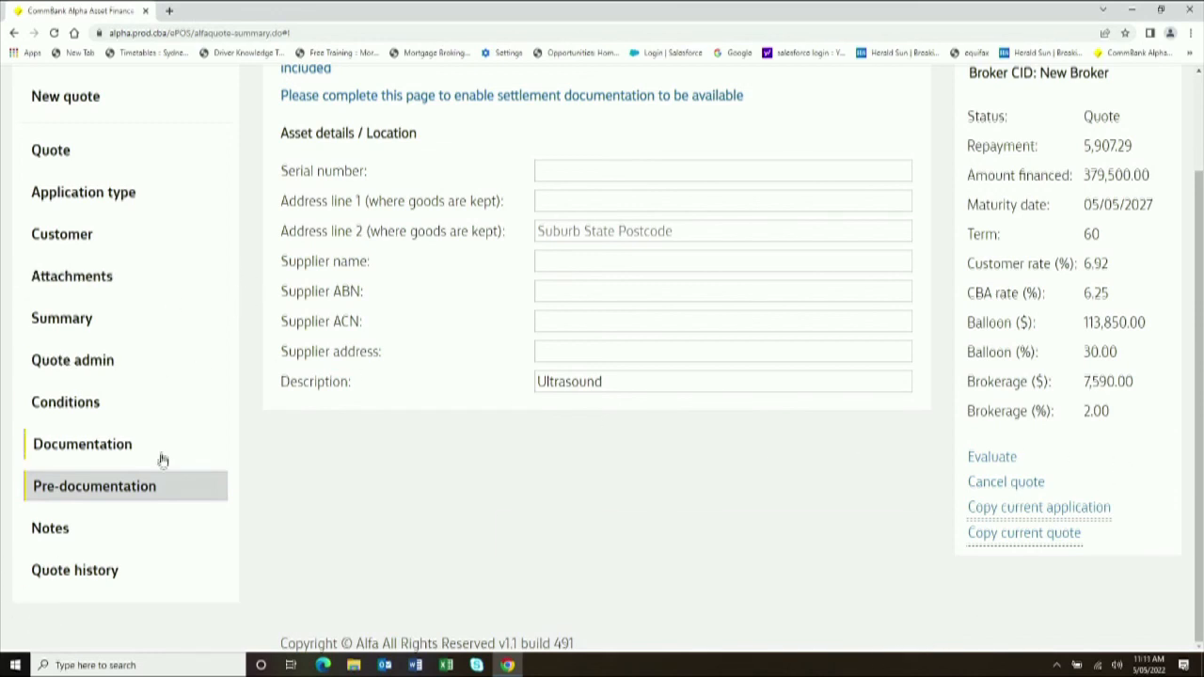
click(68, 280)
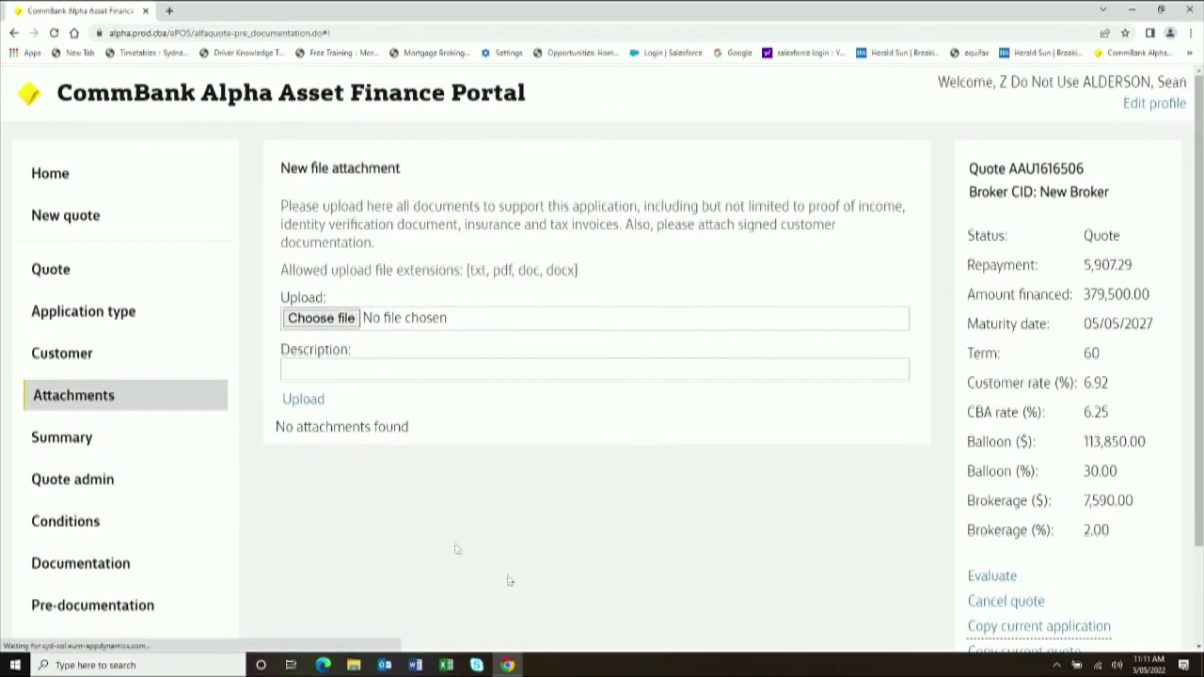